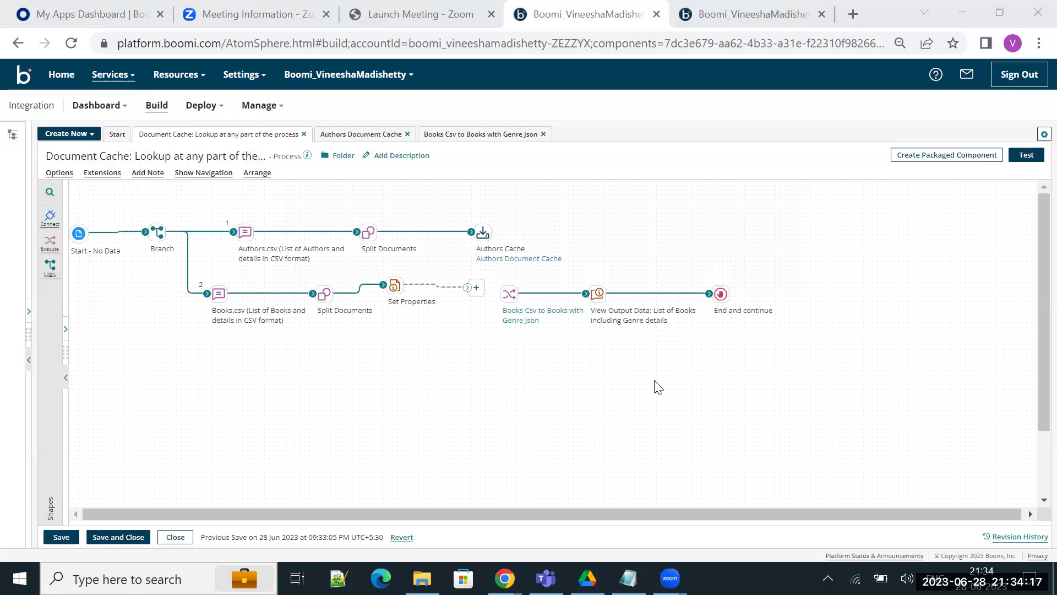
Switch to the BooksData file in Notepad and review the author details and book details records.
mouse_move(202, 219)
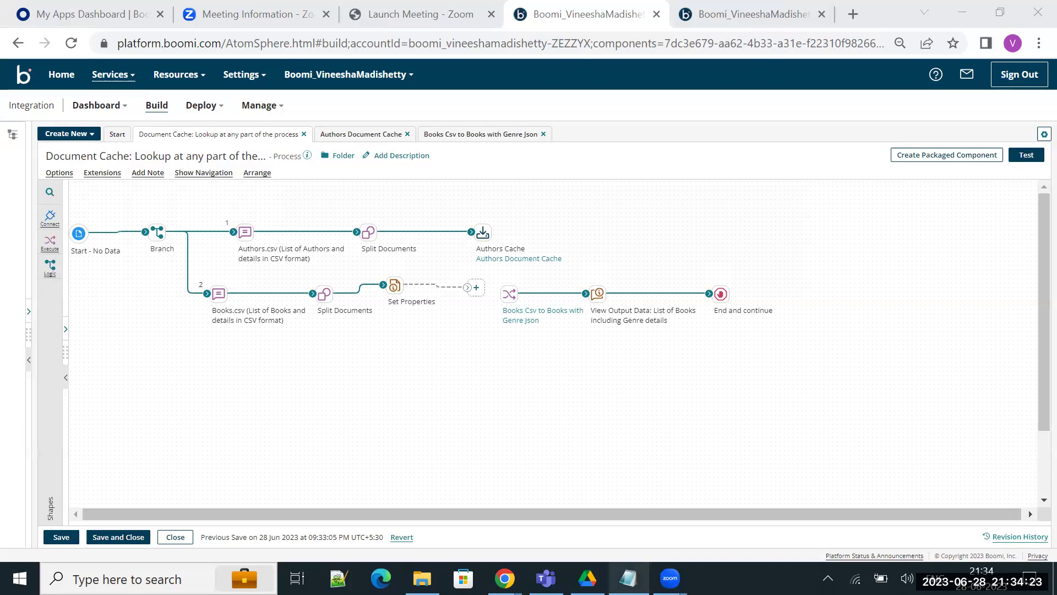
click(628, 579)
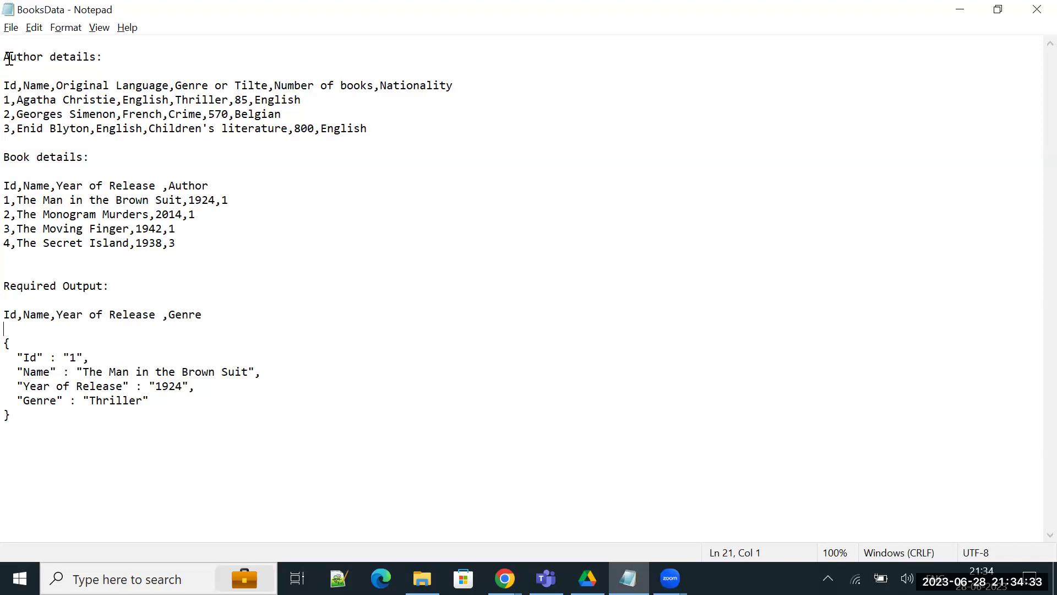
drag(4, 57, 195, 128)
click(194, 128)
drag(10, 182, 186, 234)
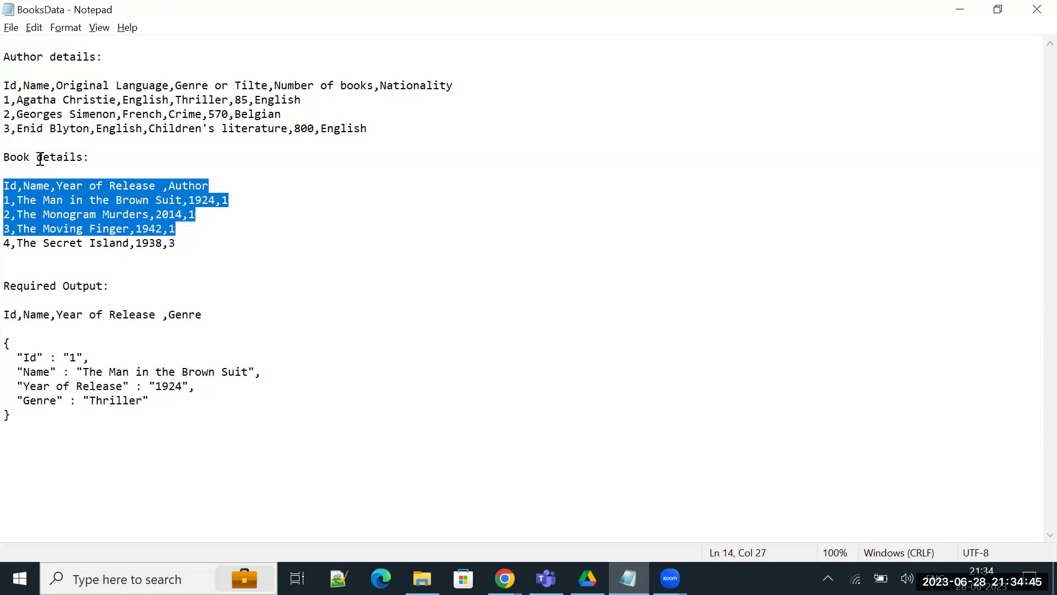
click(119, 199)
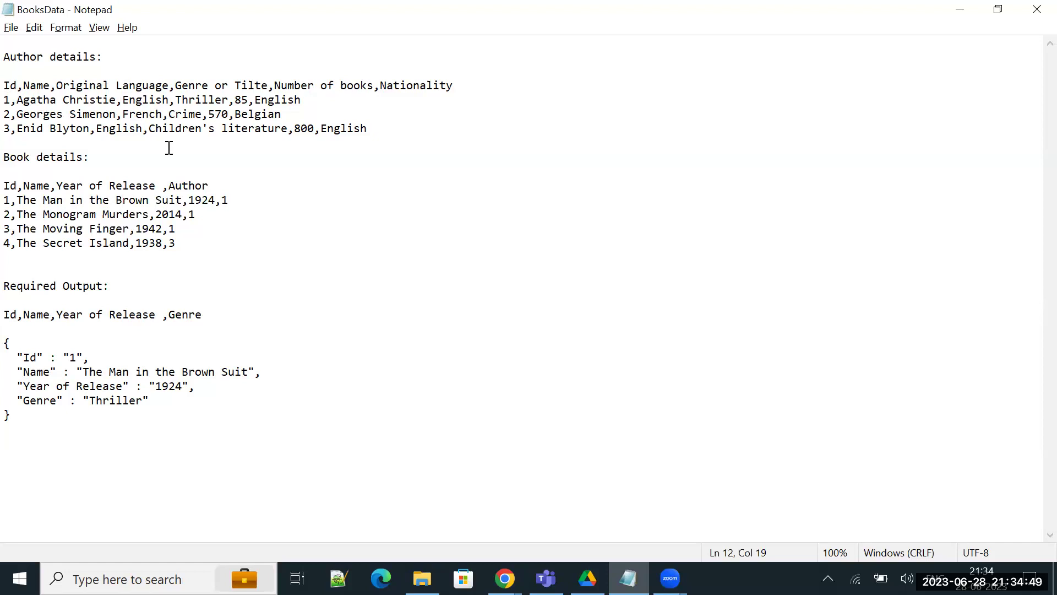
Compare the first author record's Id with the Author value of the first book record.
drag(12, 99, 6, 99)
click(31, 102)
drag(222, 200, 229, 200)
double_click(184, 185)
click(217, 185)
drag(224, 200, 237, 203)
click(258, 222)
Compare the required output's Genre field with the book header fields, and return to the Boomi process in Chrome.
double_click(44, 401)
click(127, 410)
drag(158, 186, 9, 184)
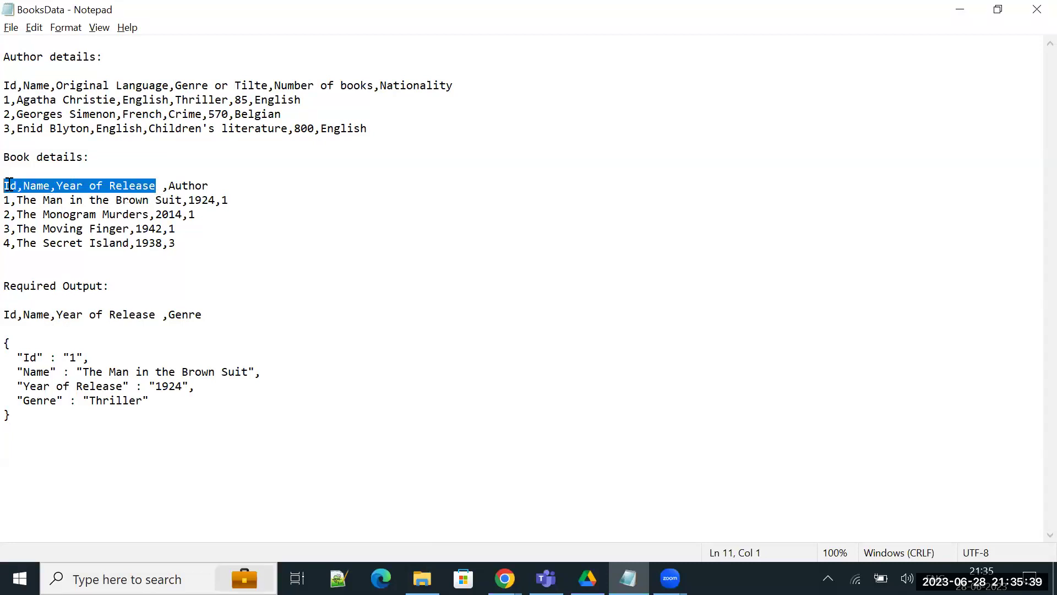
click(130, 201)
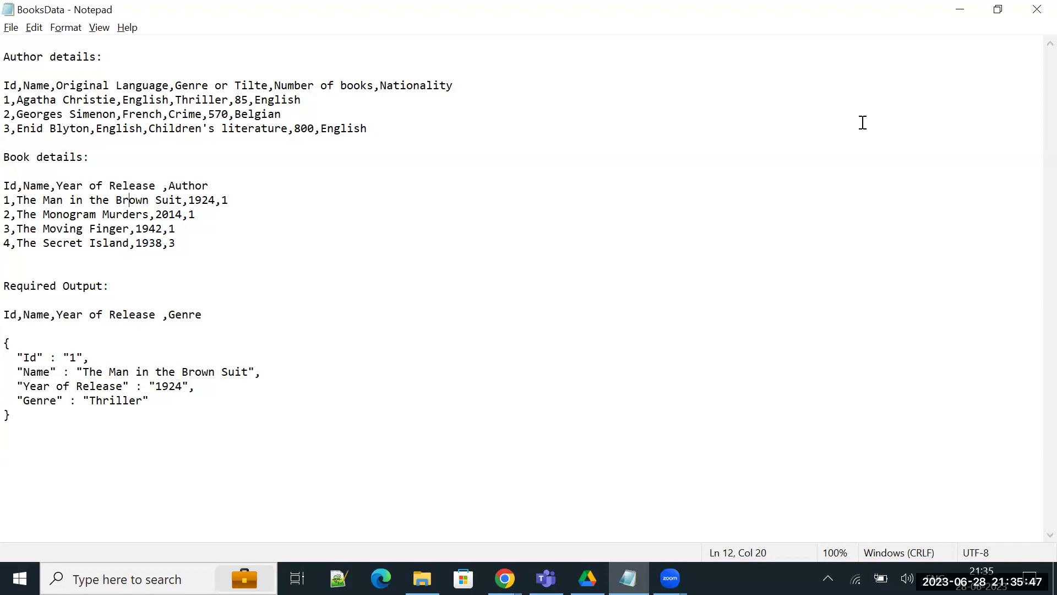
click(961, 16)
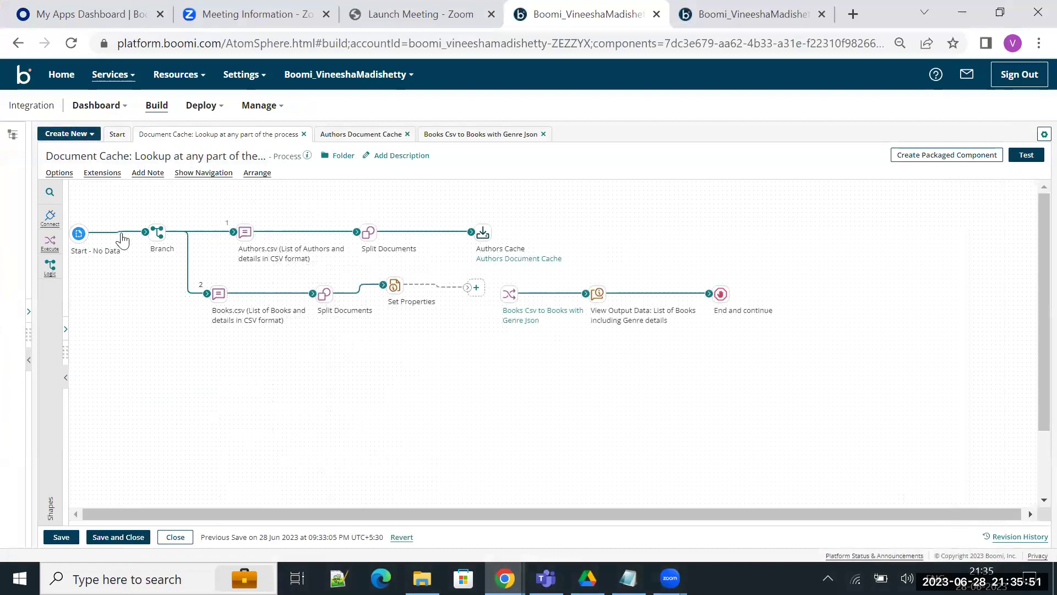
Review the Authors.csv message and the Split Documents configuration on the first branch.
double_click(247, 233)
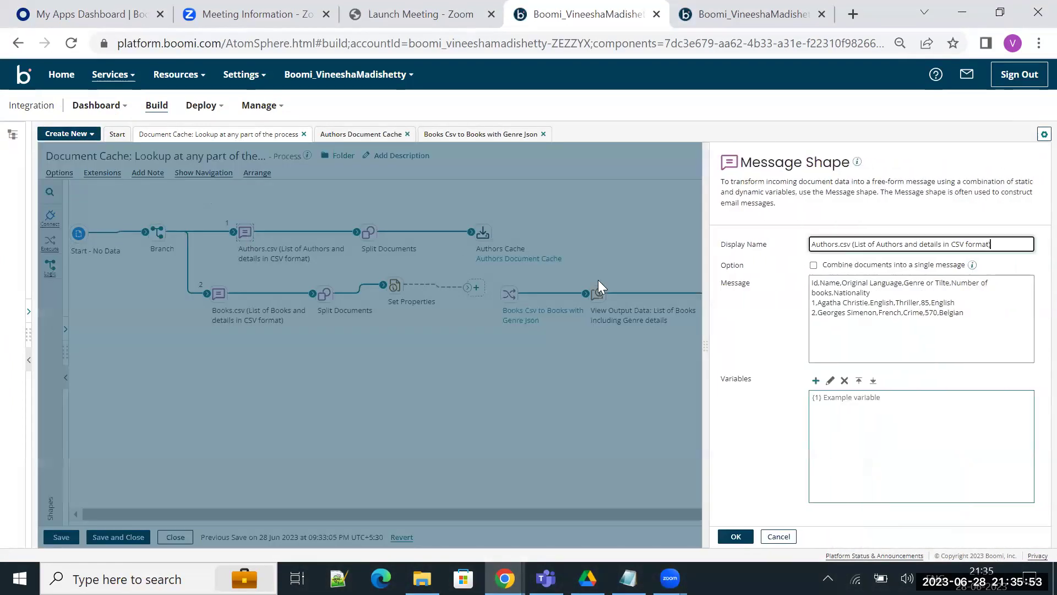
click(474, 367)
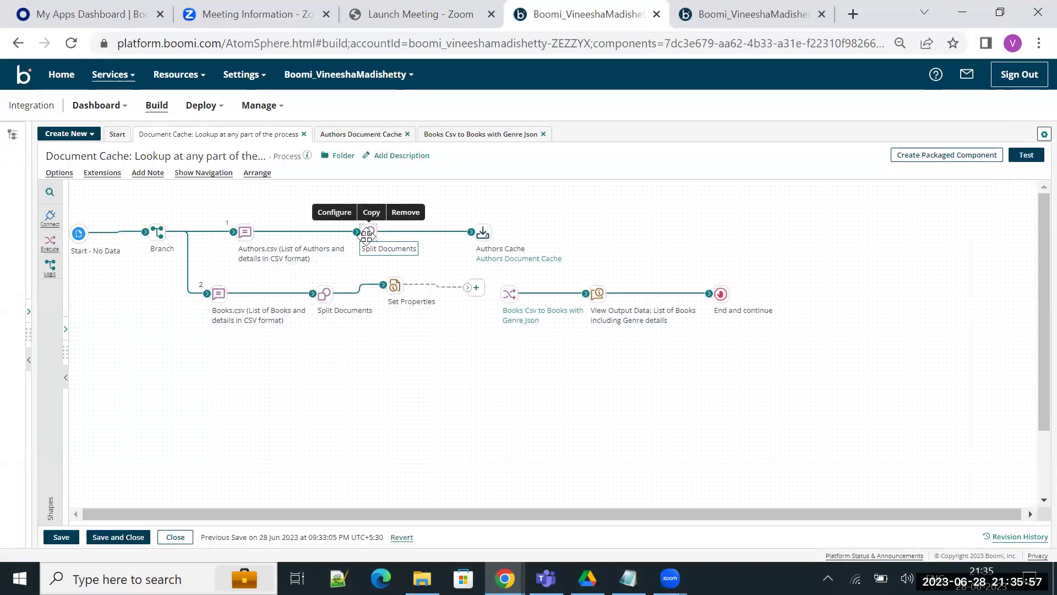
double_click(367, 236)
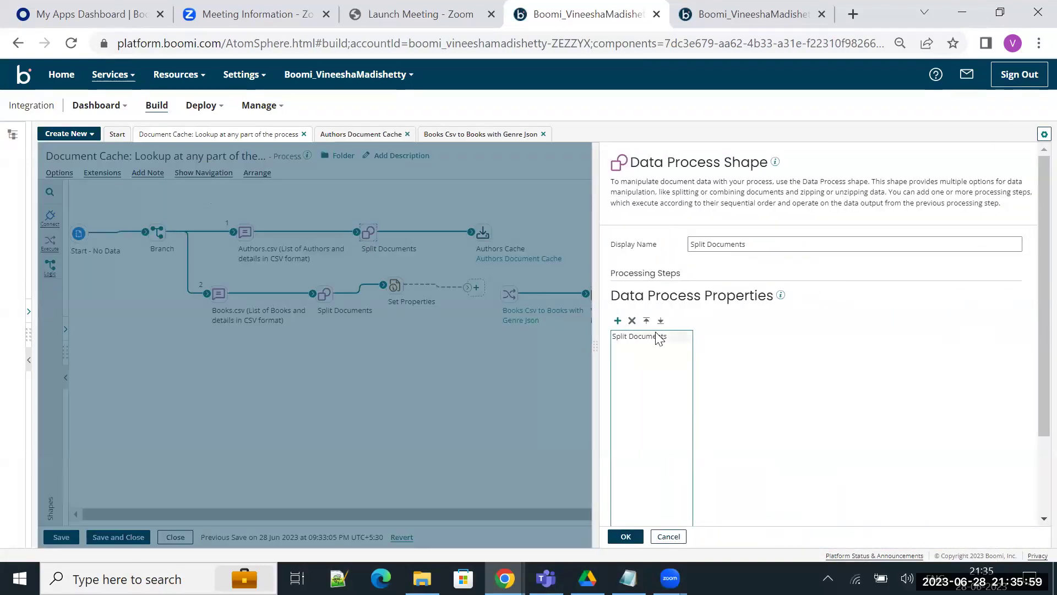
click(656, 336)
click(495, 380)
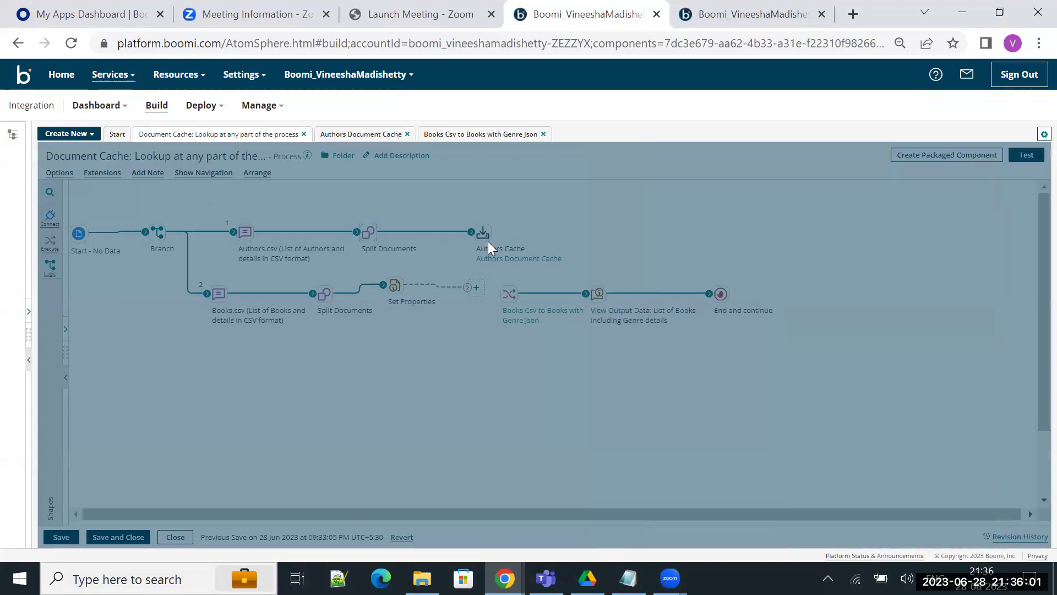
Inspect the profile and Id index of the Authors Document Cache, and return to the process canvas.
click(528, 258)
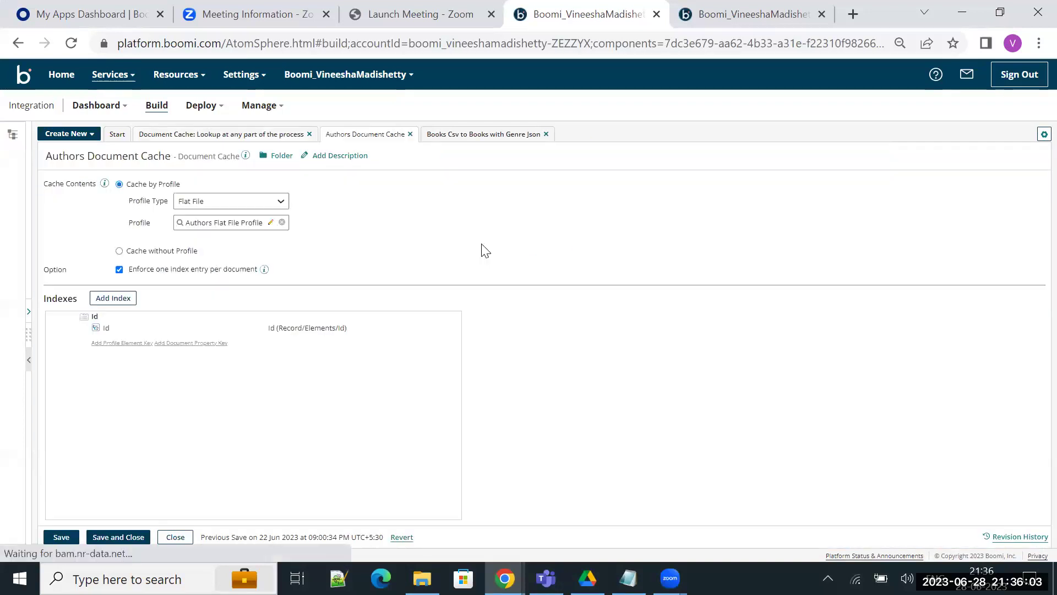
mouse_move(119, 330)
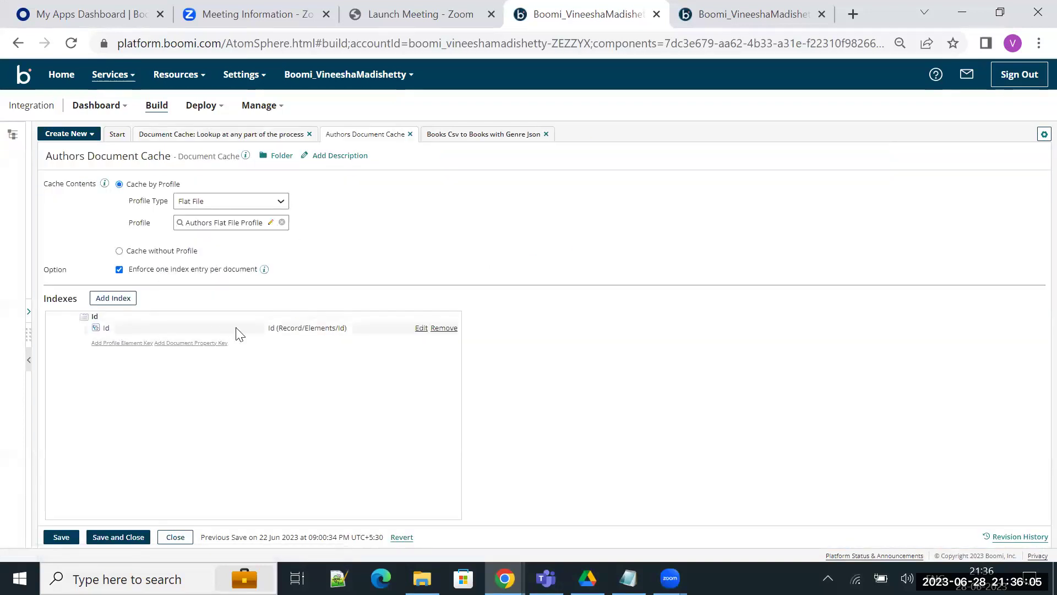
click(232, 136)
Review the Books.csv message and the Split Documents configuration on the second branch.
click(218, 297)
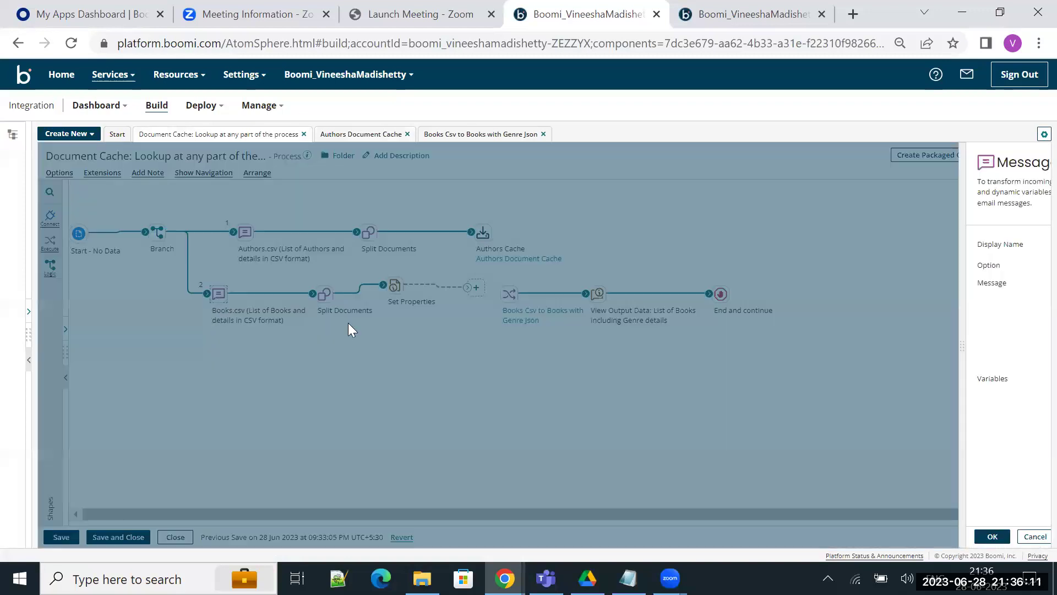
click(847, 325)
click(556, 353)
click(326, 295)
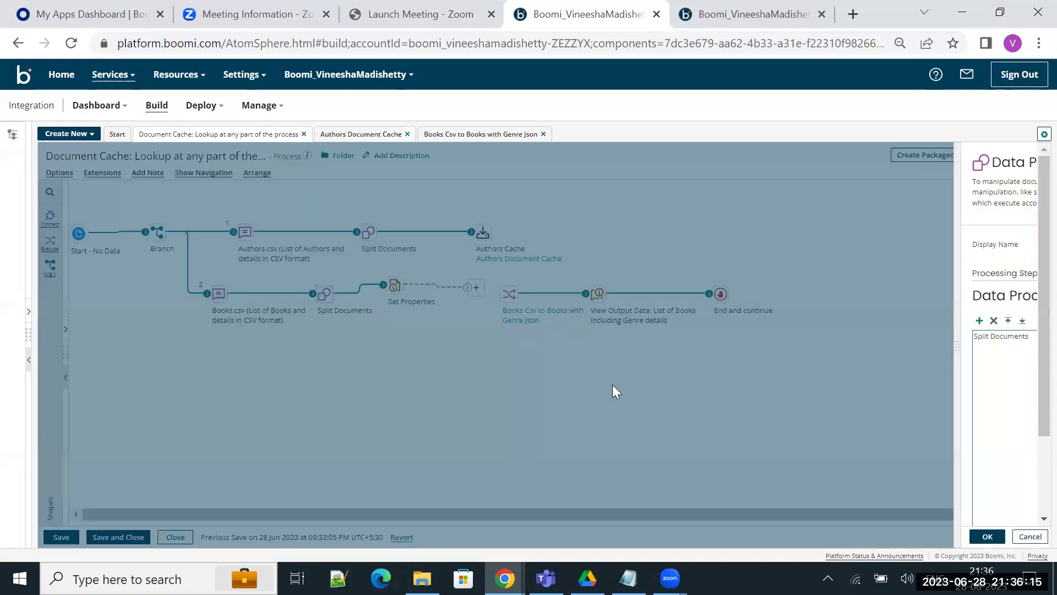
click(678, 338)
click(458, 363)
In the Set Properties shape, add a Document Cache Lookup value to the GENRE property, using Authors Document Cache.
click(397, 287)
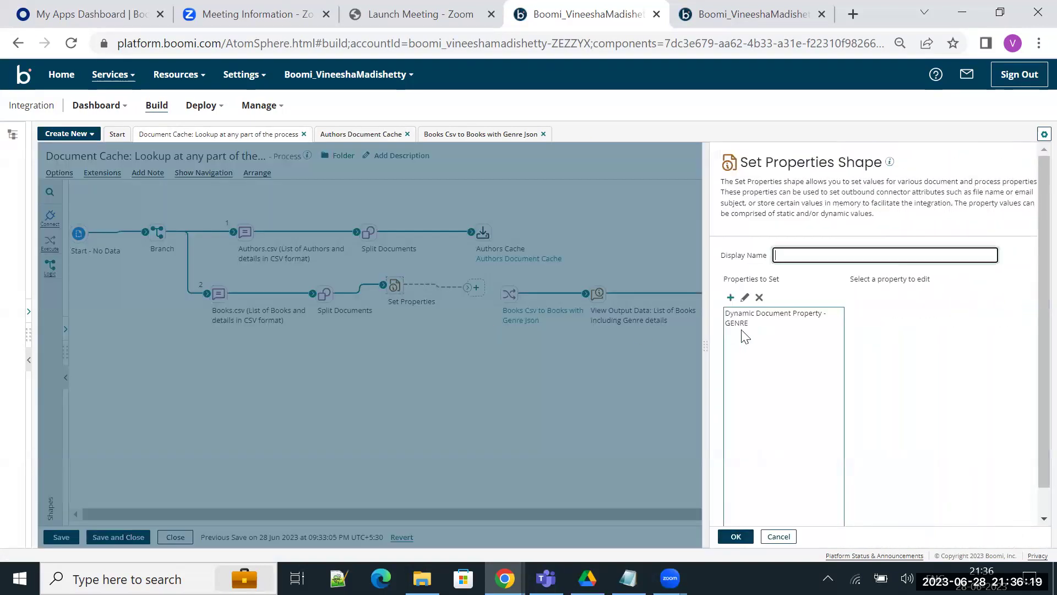
click(759, 325)
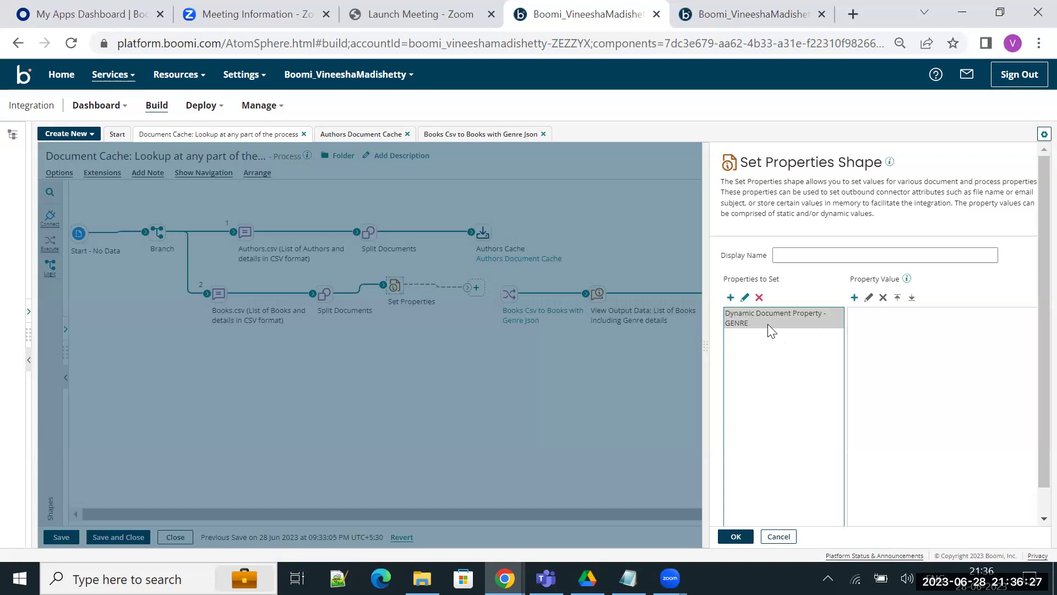
click(855, 298)
click(520, 179)
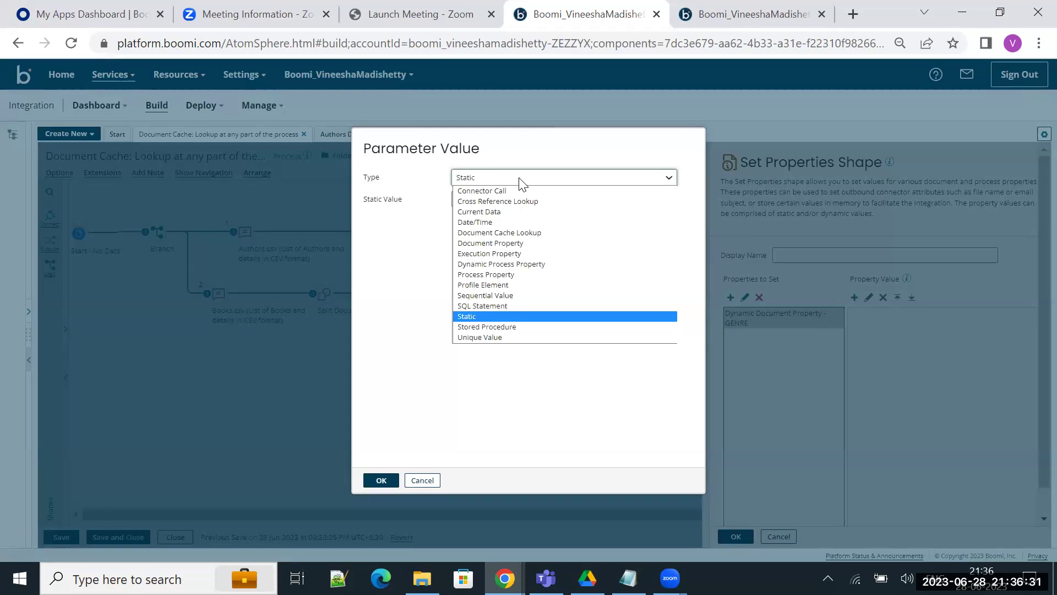
click(524, 233)
click(477, 201)
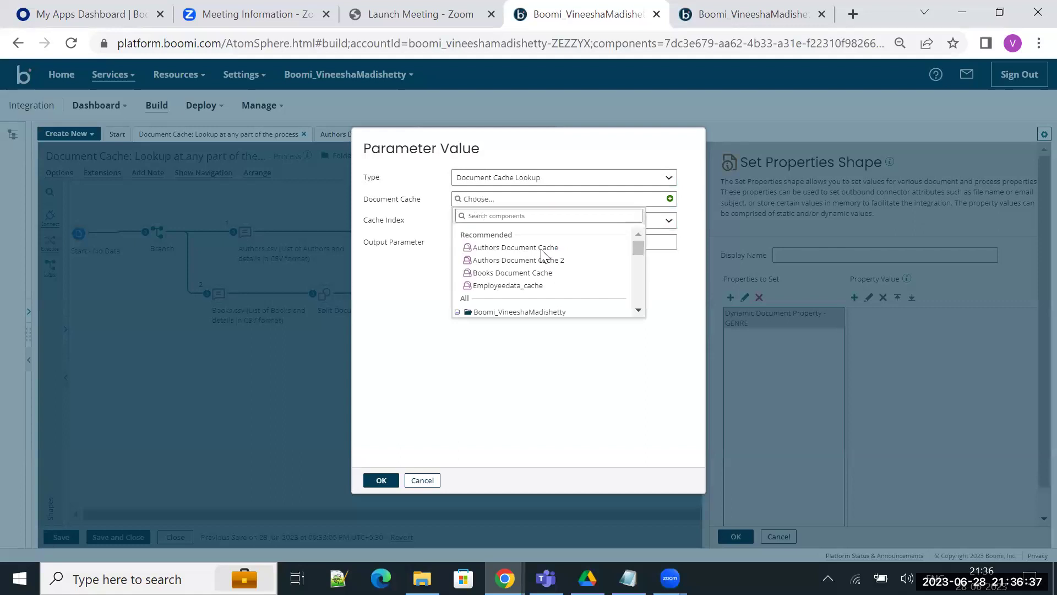
click(540, 249)
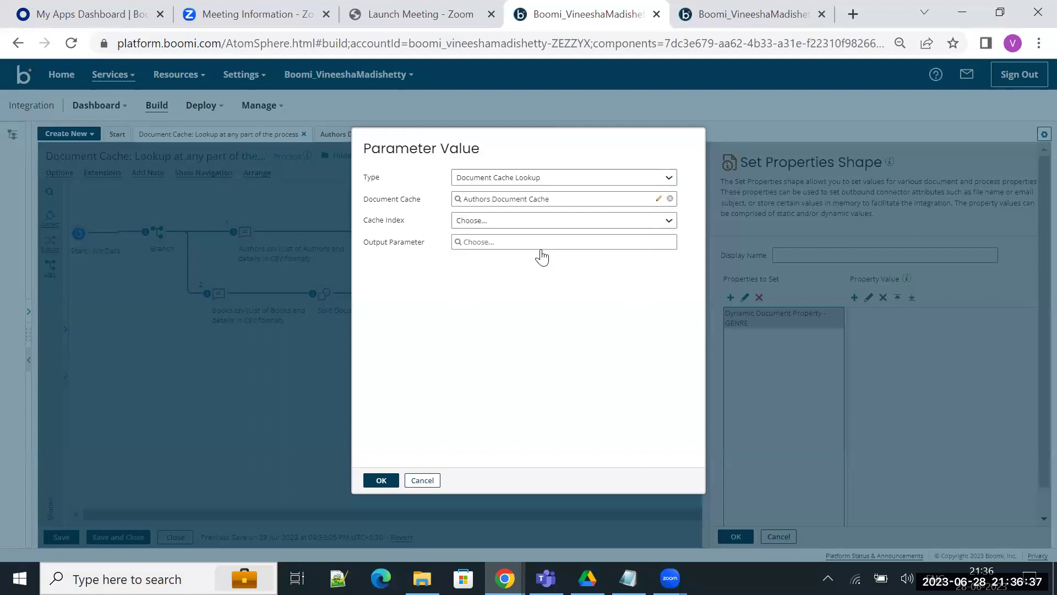
Set the lookup's cache index to Id and its output parameter to the Genre or Tilte element.
click(500, 220)
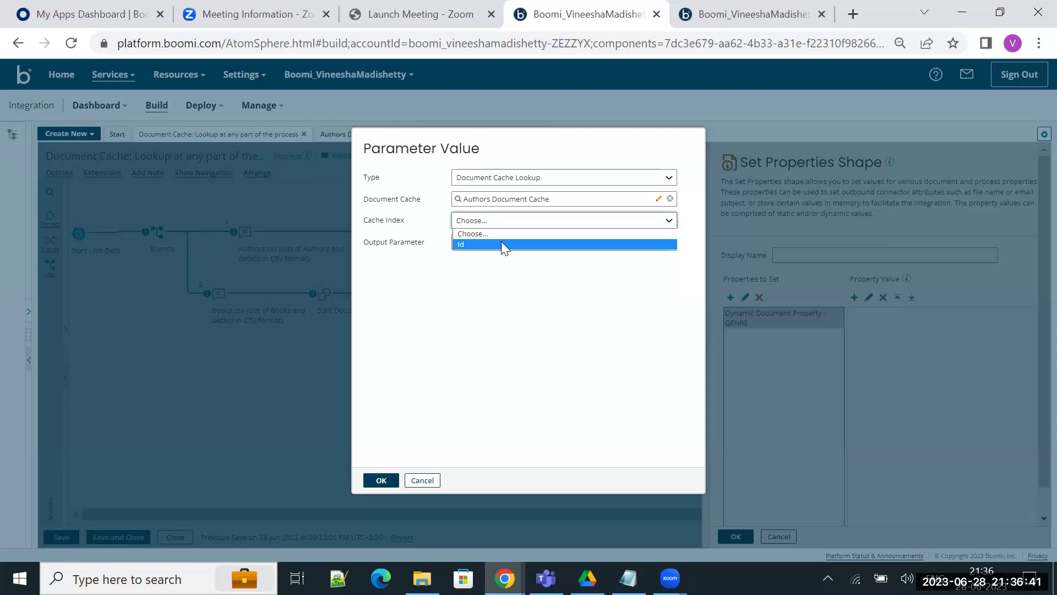
click(501, 242)
click(499, 242)
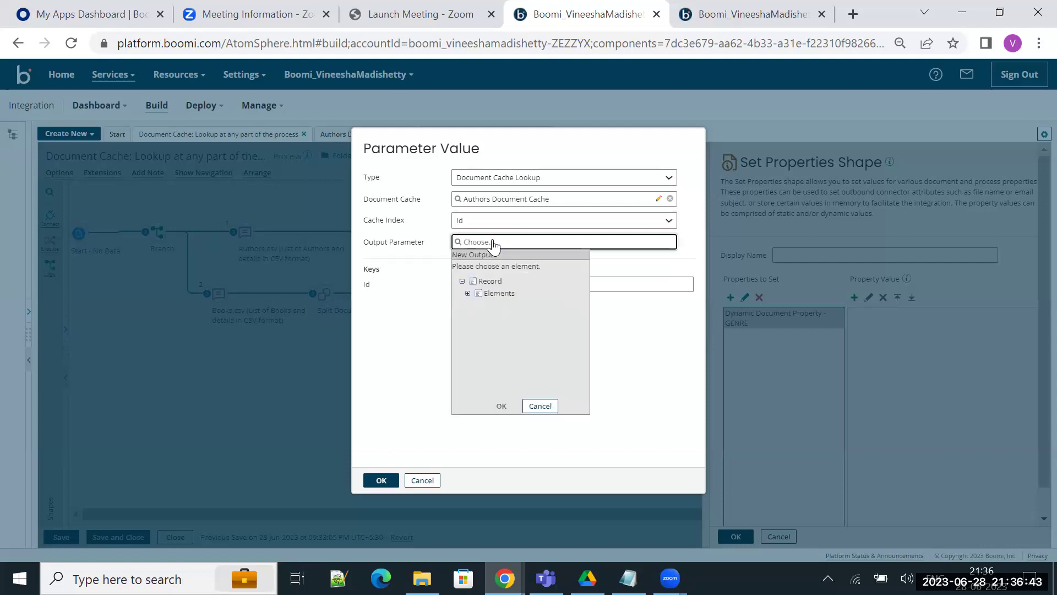
click(467, 293)
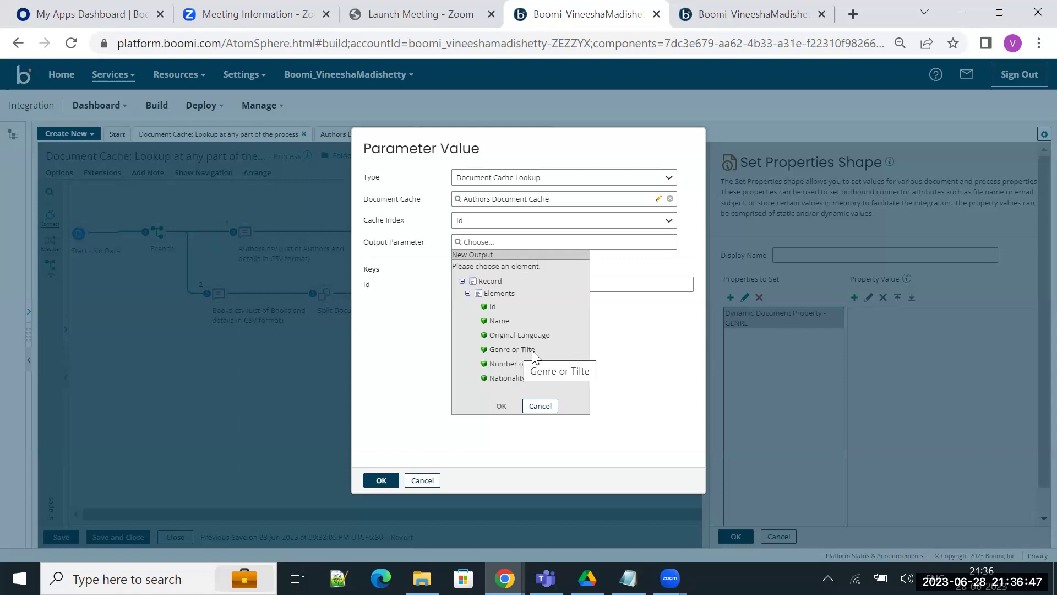
click(501, 353)
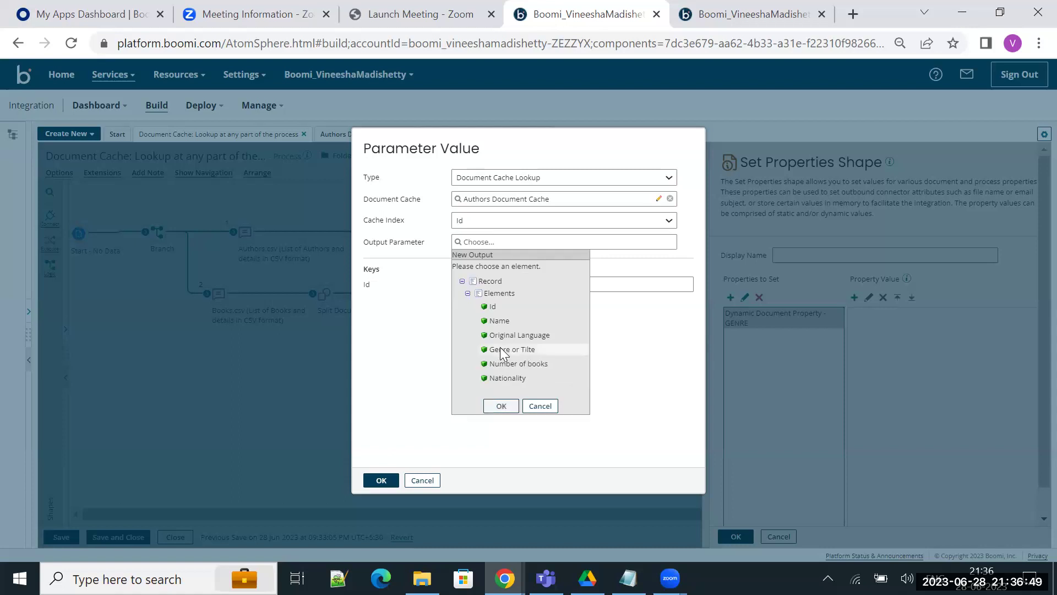
click(502, 406)
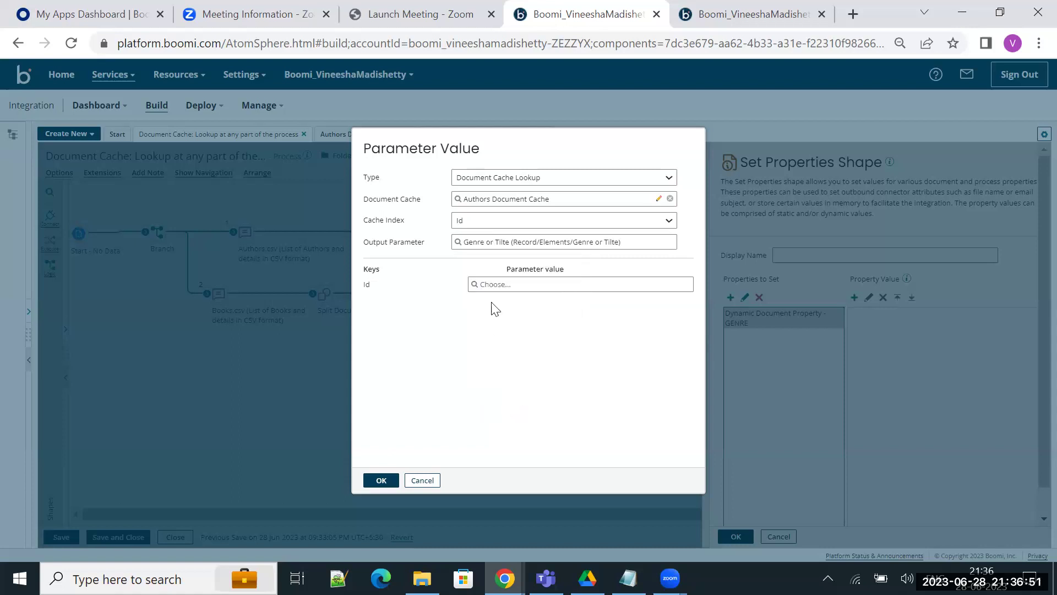
Set the lookup's Id key value to a Profile Element of profile type Flat File, using the Books Flat File Profile.
click(494, 290)
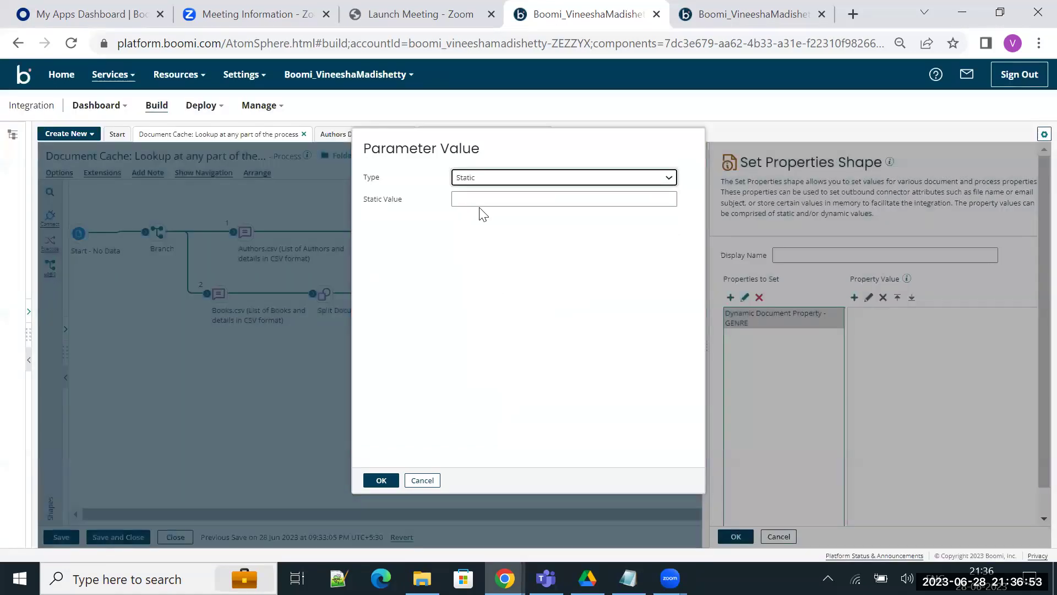
click(422, 480)
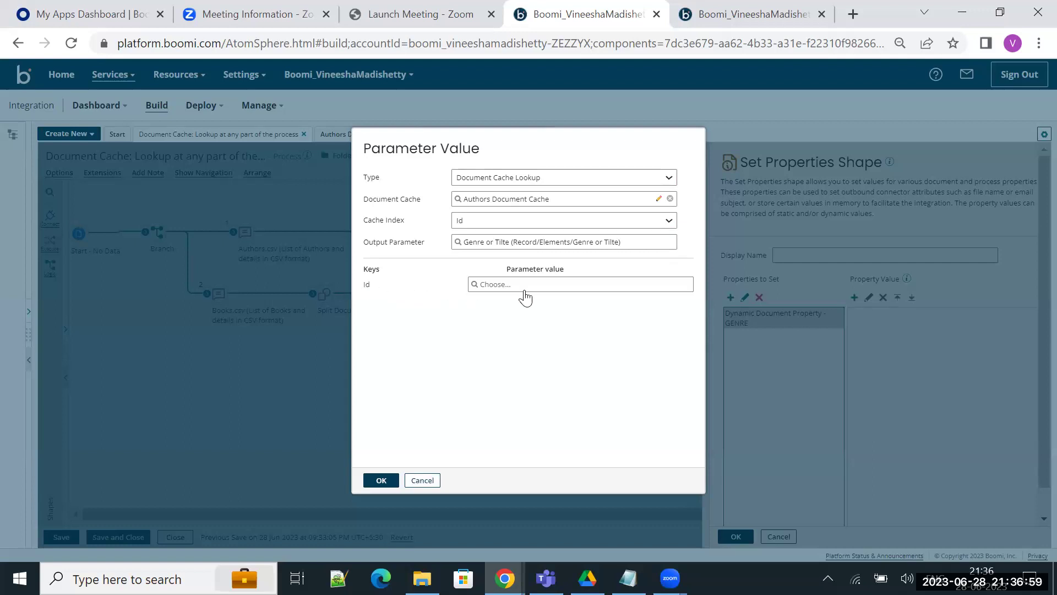
click(485, 286)
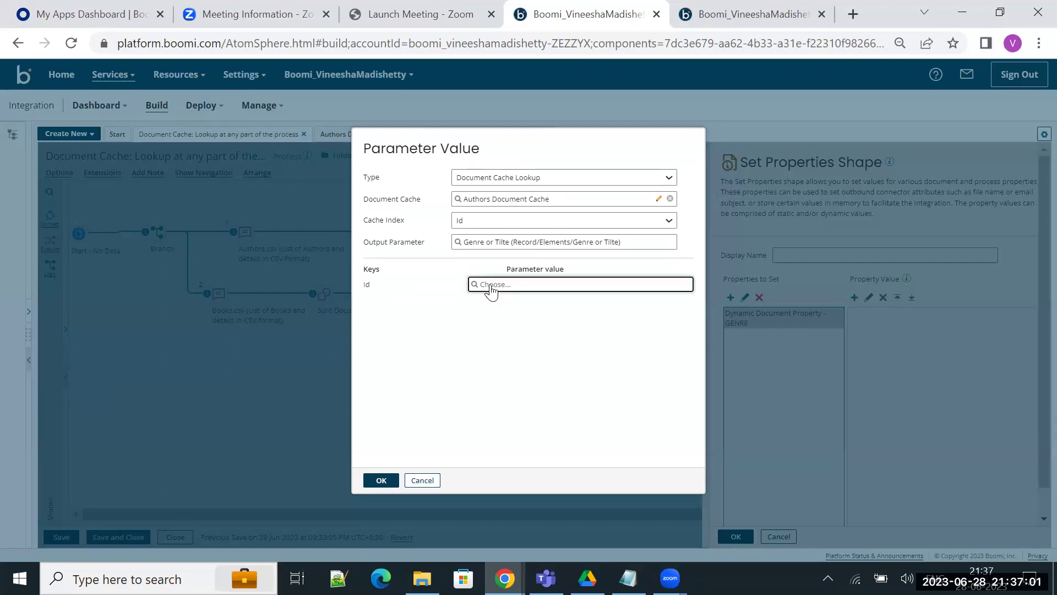
click(489, 179)
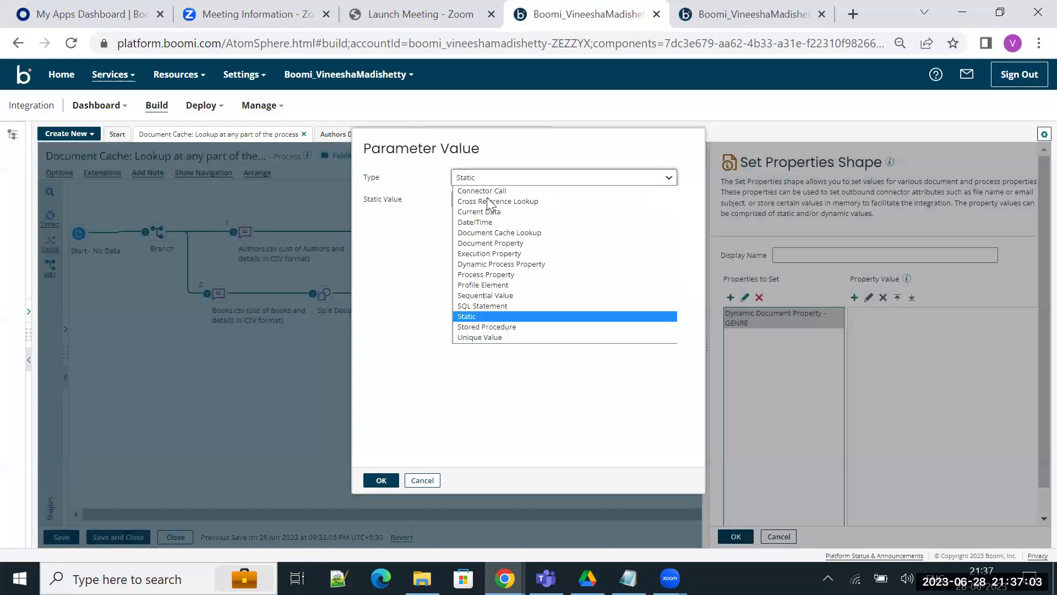
click(510, 284)
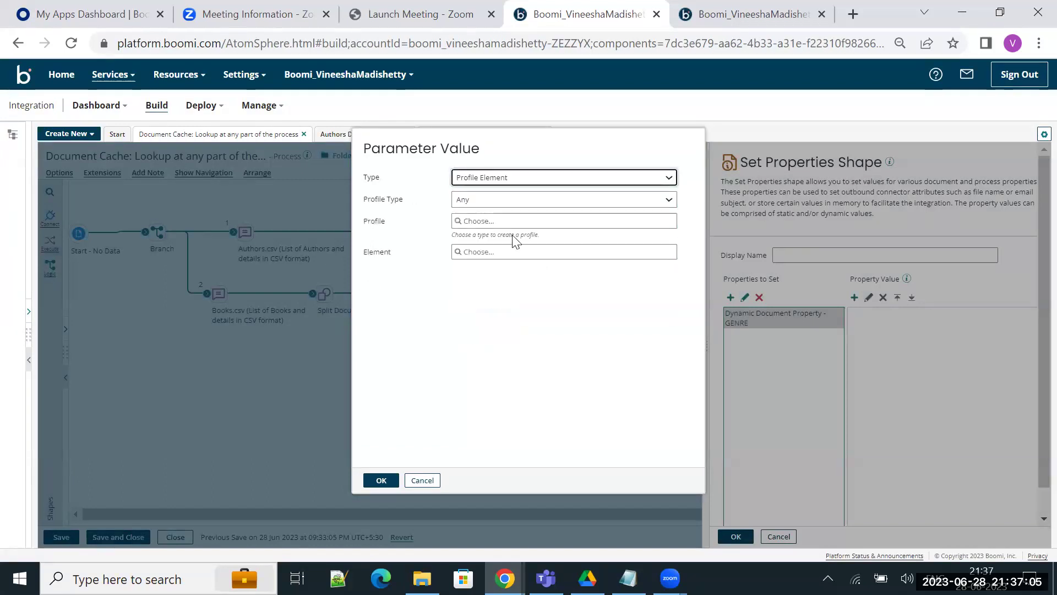
click(492, 203)
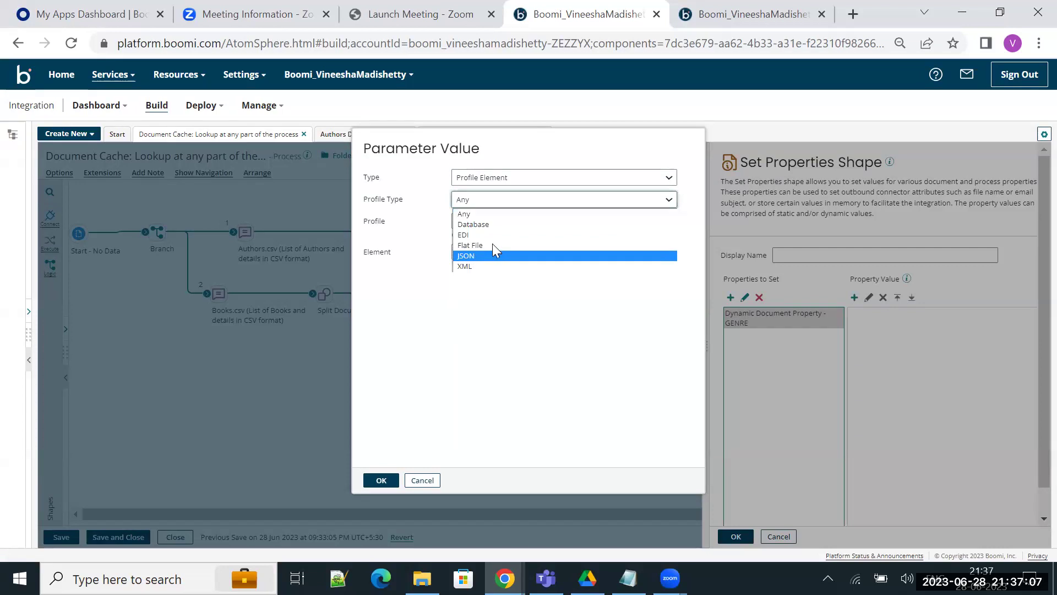
click(491, 244)
click(484, 221)
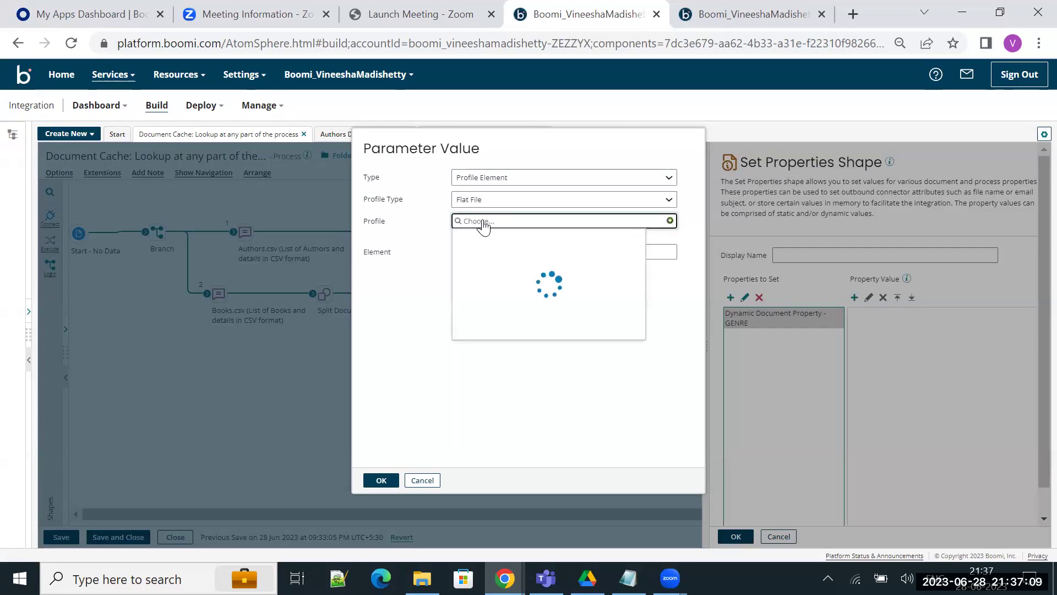
click(525, 272)
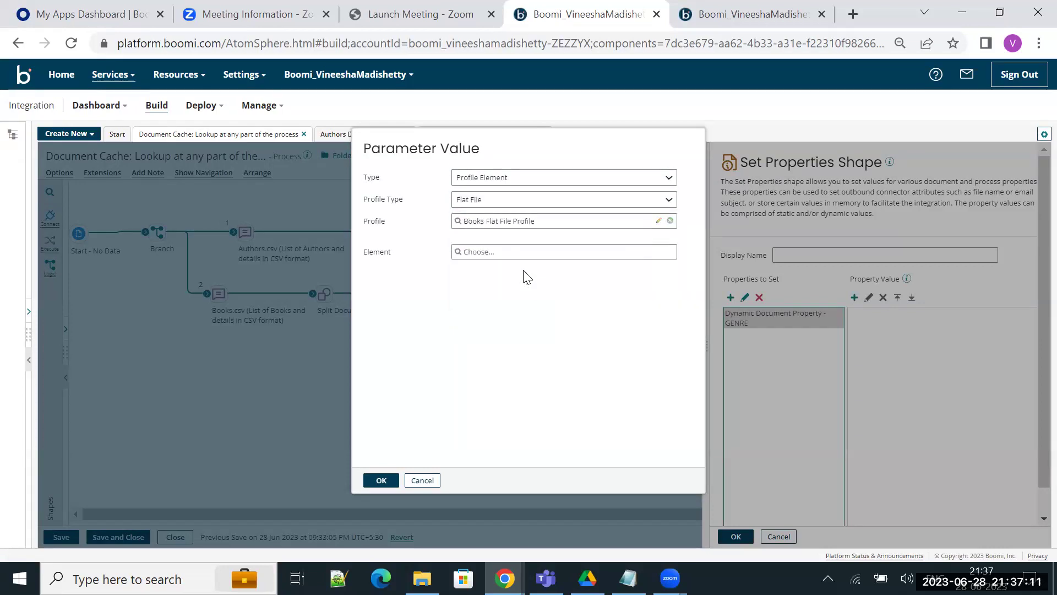
Choose the Author element as the Id key's value and apply the lookup to the Set Properties shape.
click(487, 253)
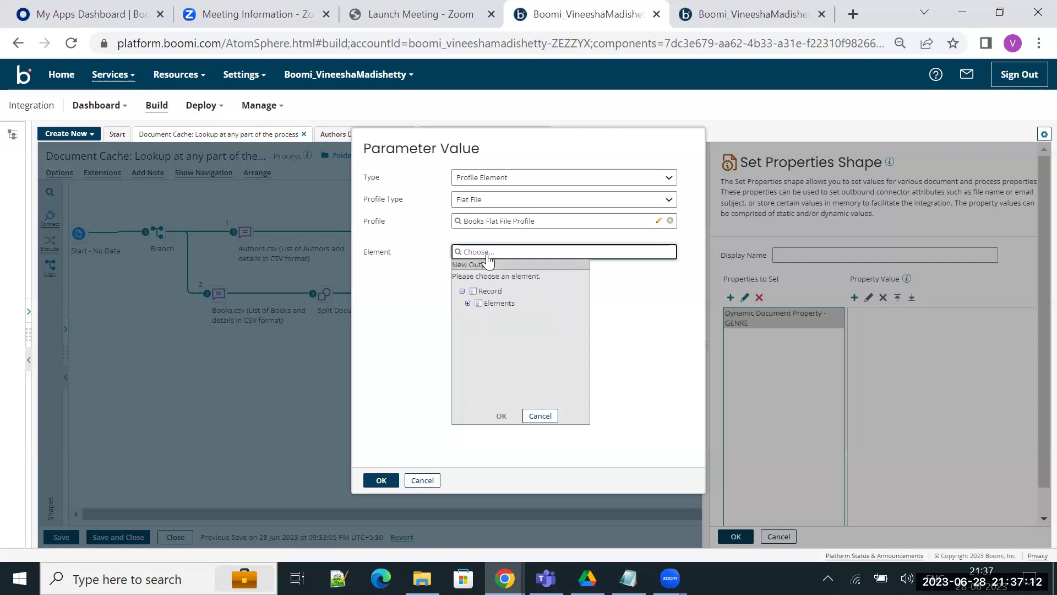
click(468, 304)
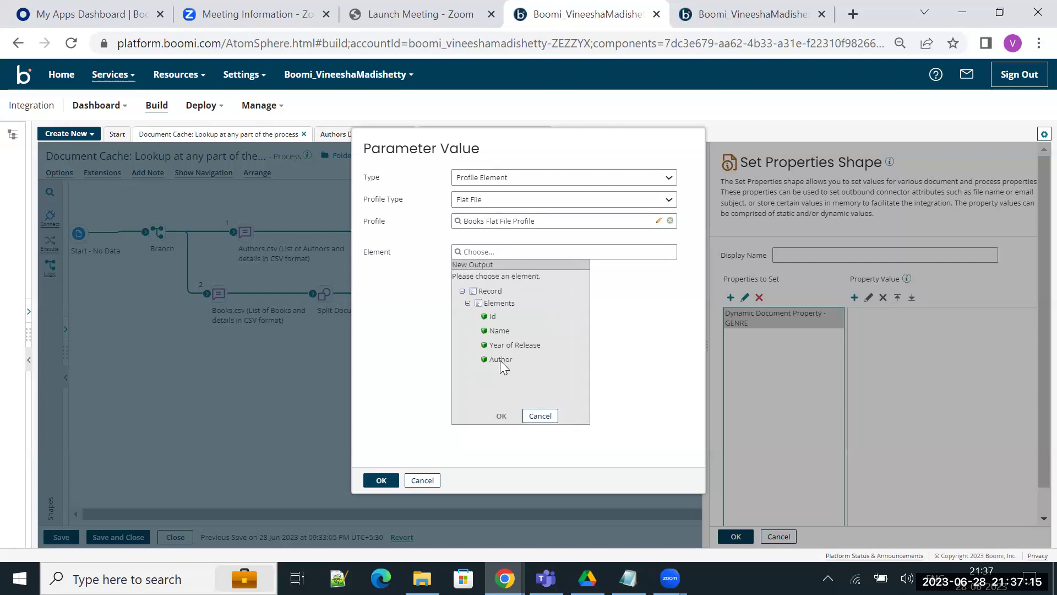
click(498, 359)
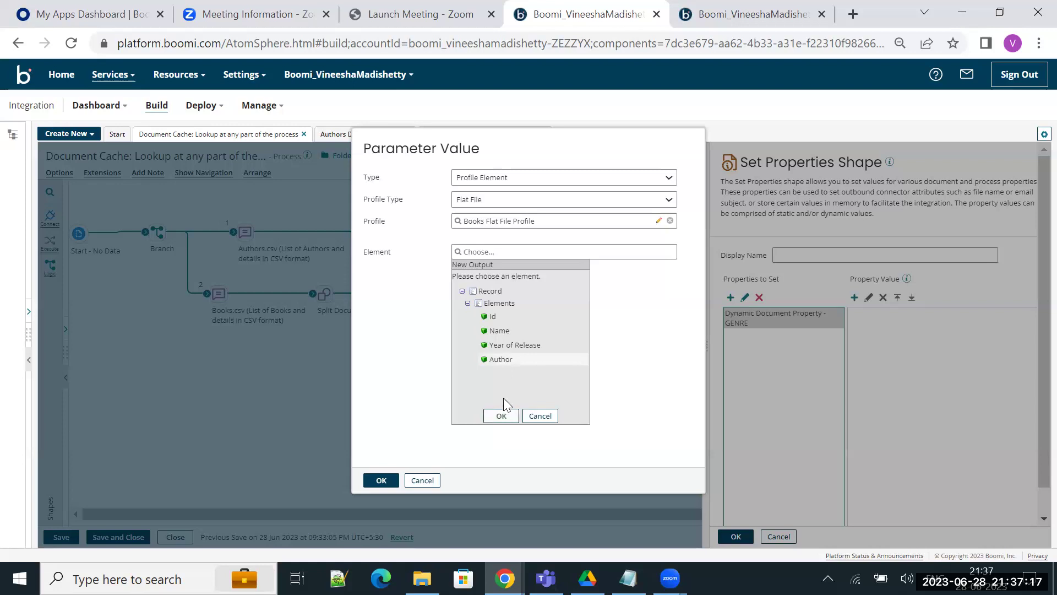
click(501, 416)
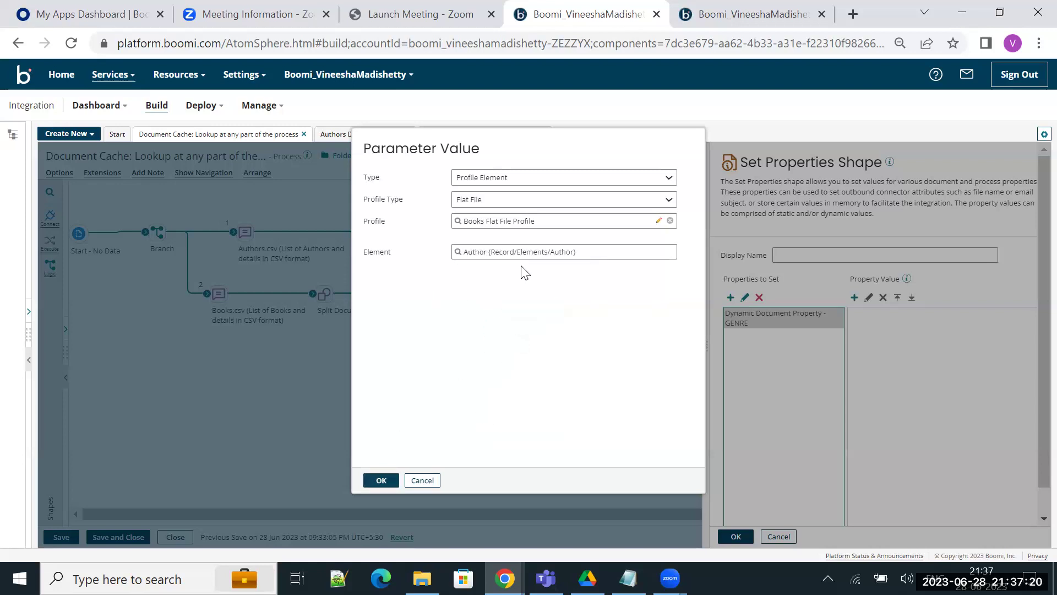
click(381, 480)
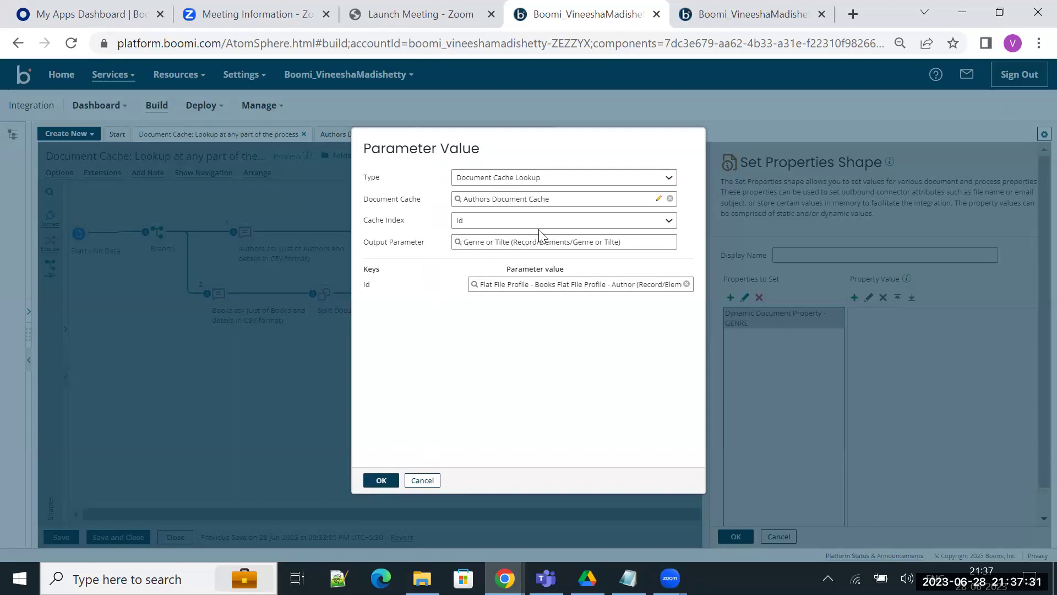
click(381, 480)
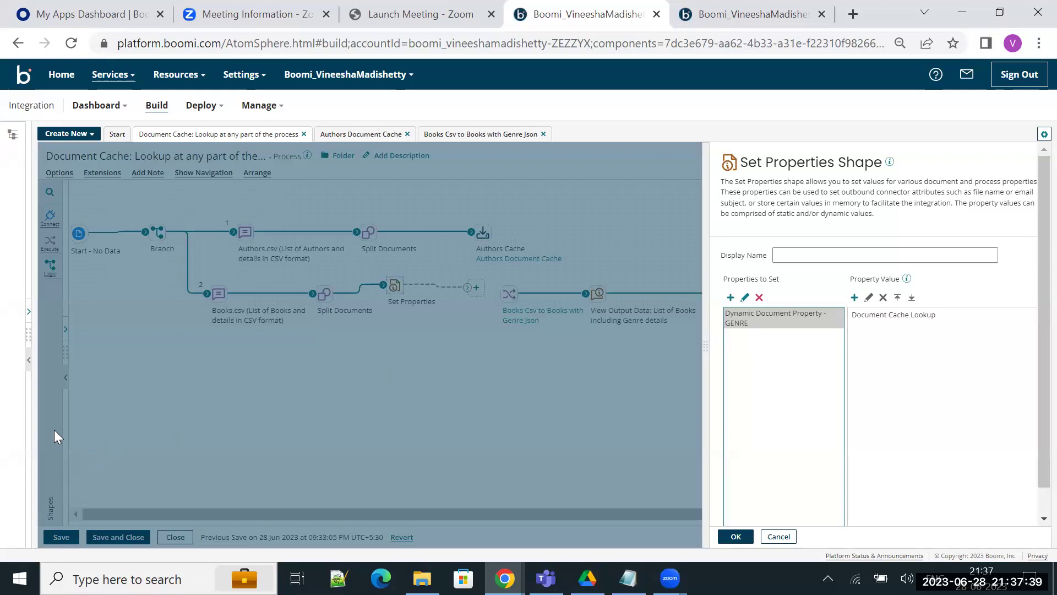
click(736, 535)
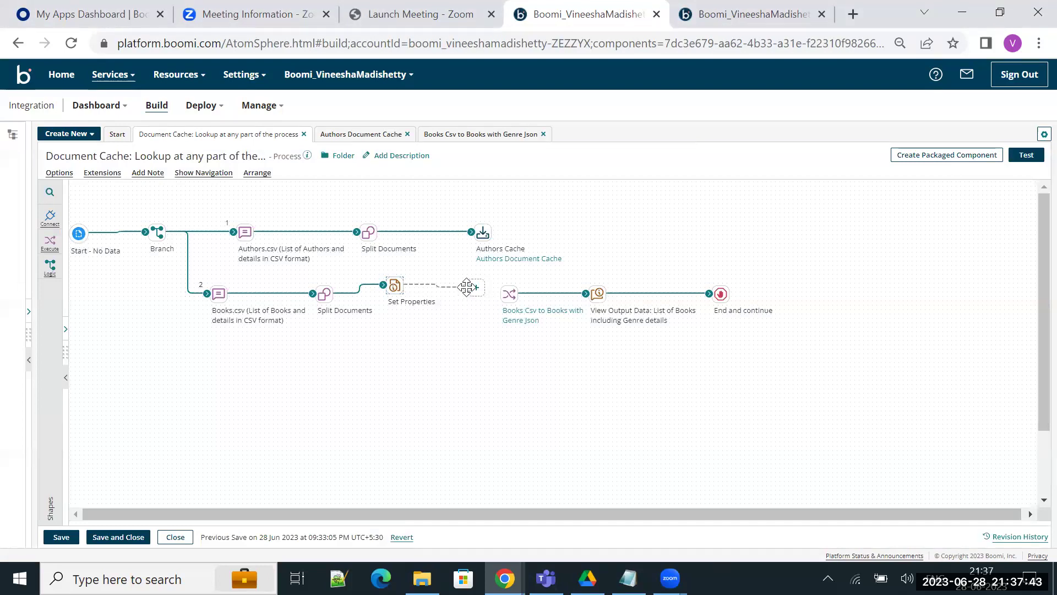
Connect the Set Properties shape to the Books Csv to Books with Genre Json map and save the process.
drag(483, 300, 508, 294)
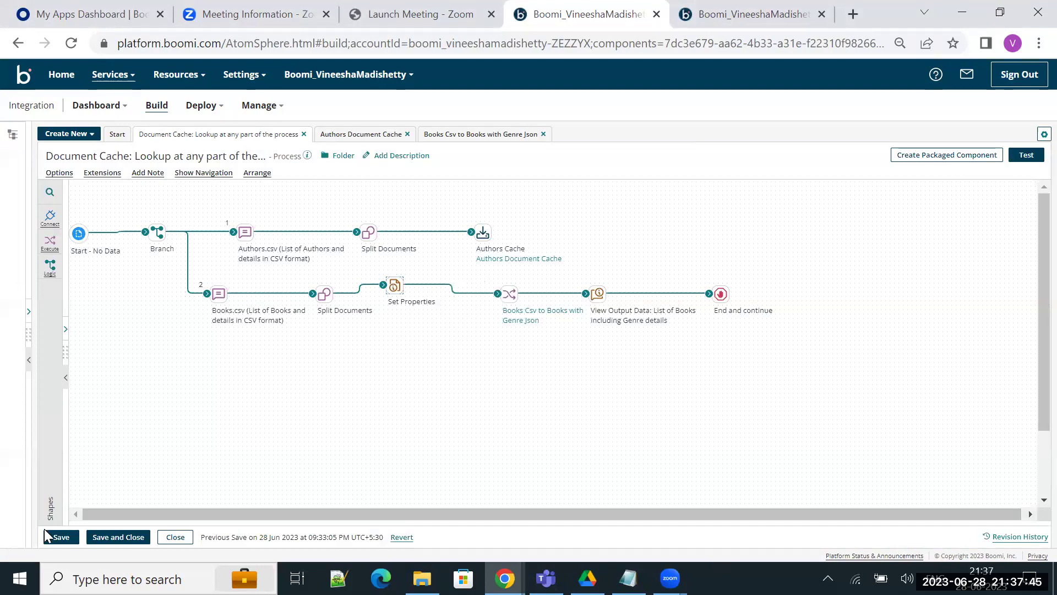
click(61, 537)
Open the Books Csv to Books with Genre Json map and add a Get Document Property function from the Properties category.
mouse_move(540, 319)
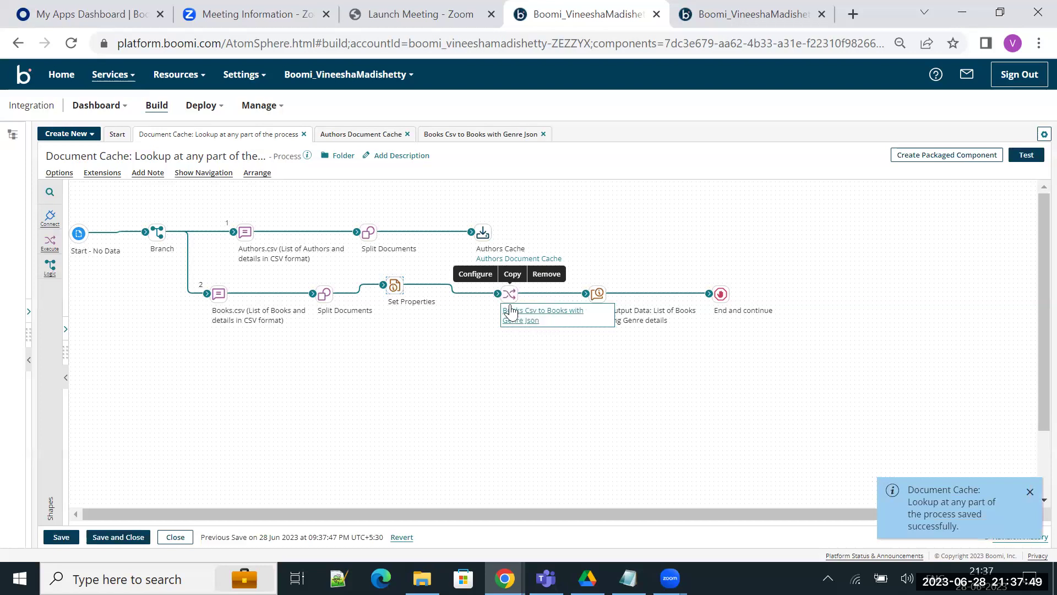
click(539, 318)
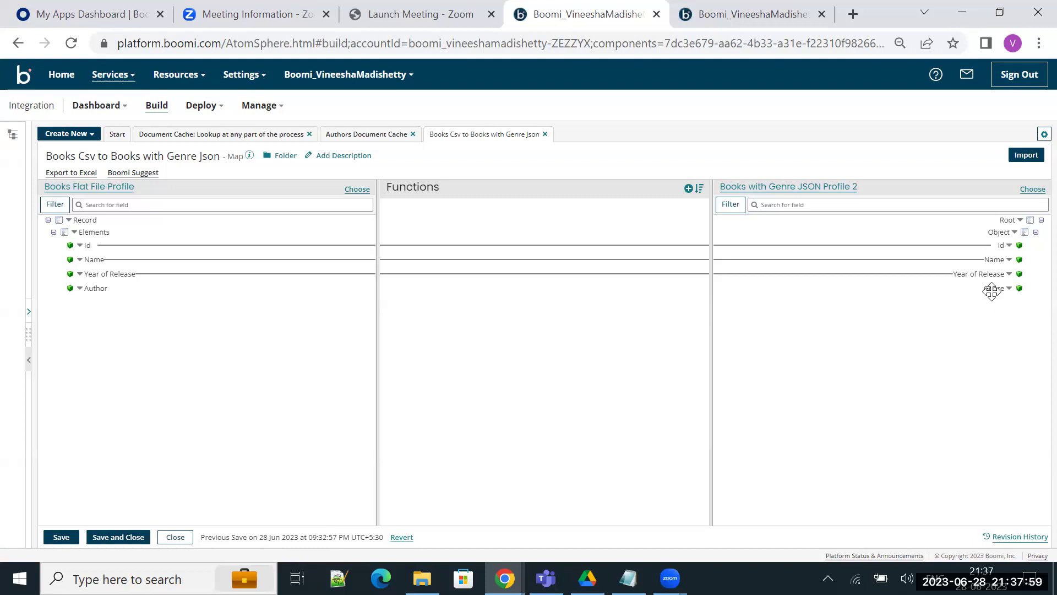
click(689, 190)
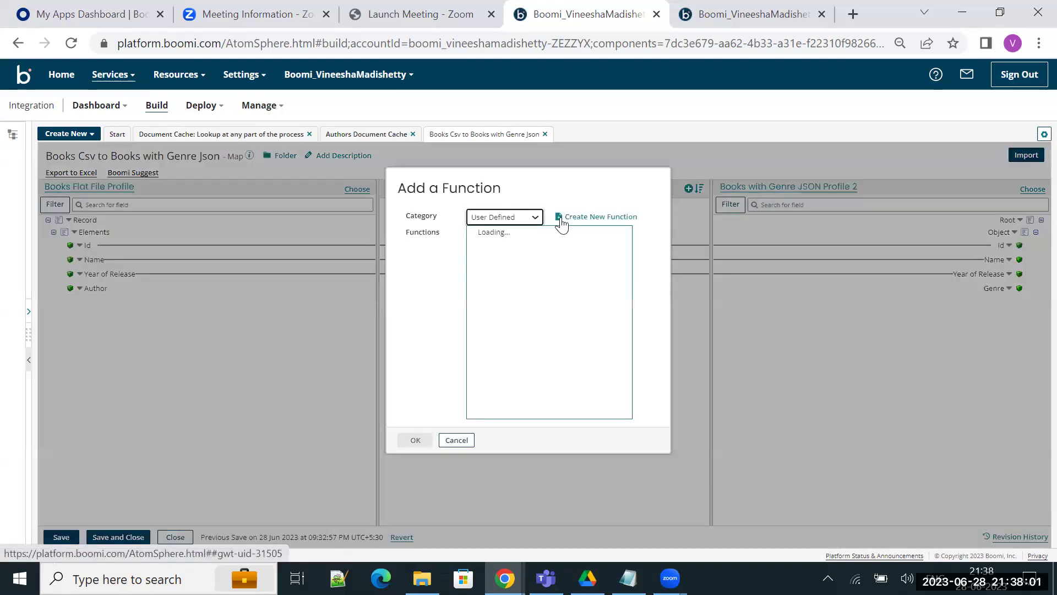
click(519, 217)
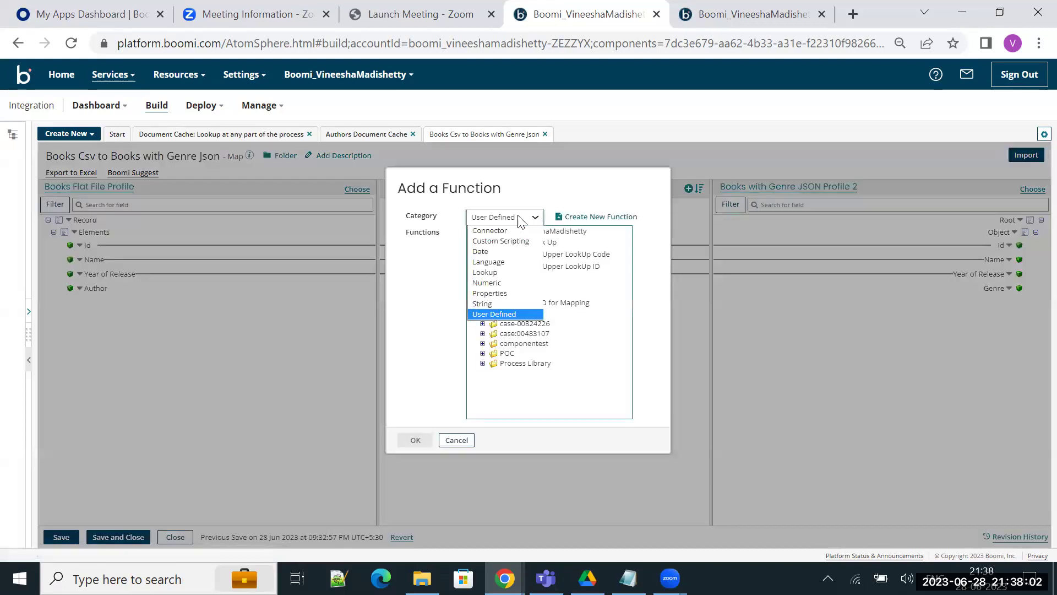
click(513, 295)
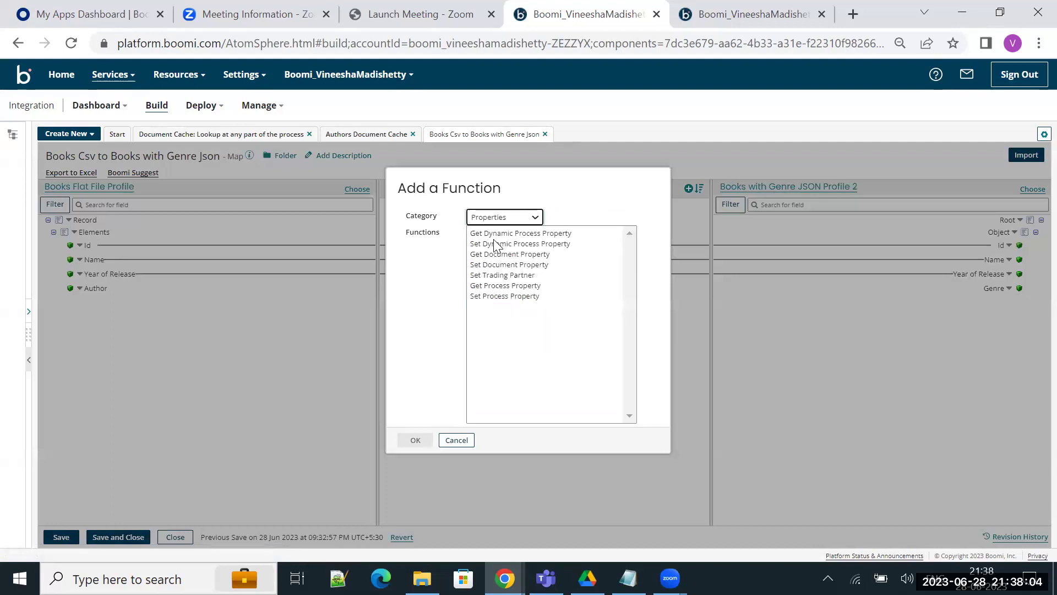
click(542, 254)
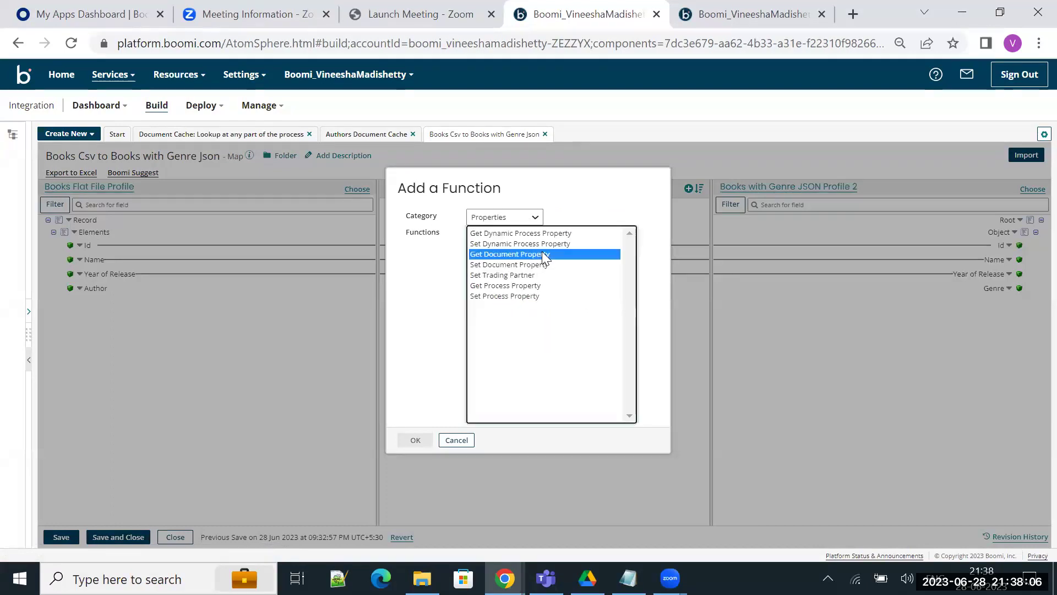
click(50, 385)
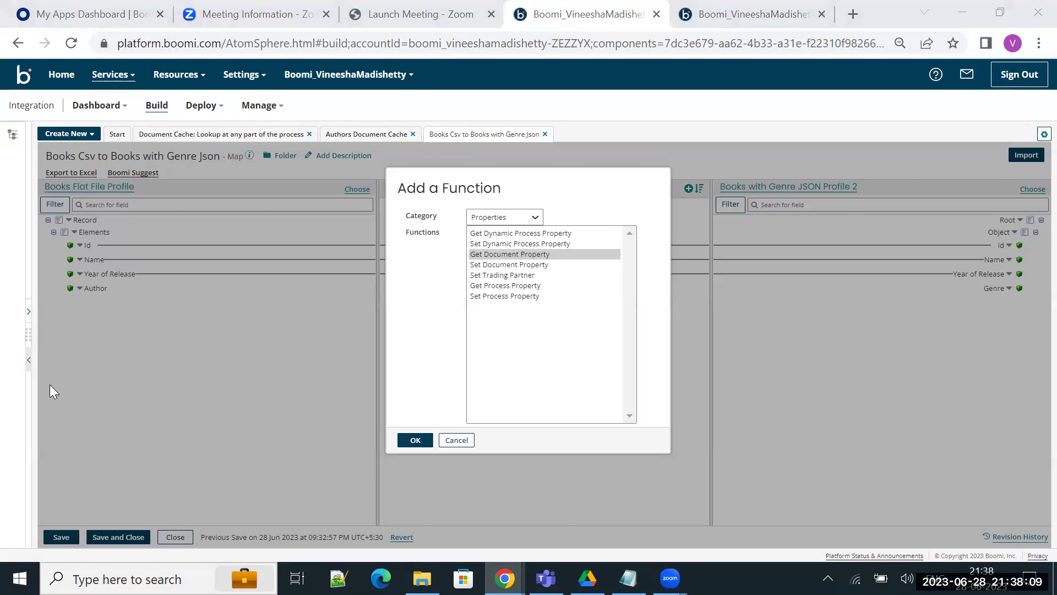
click(415, 440)
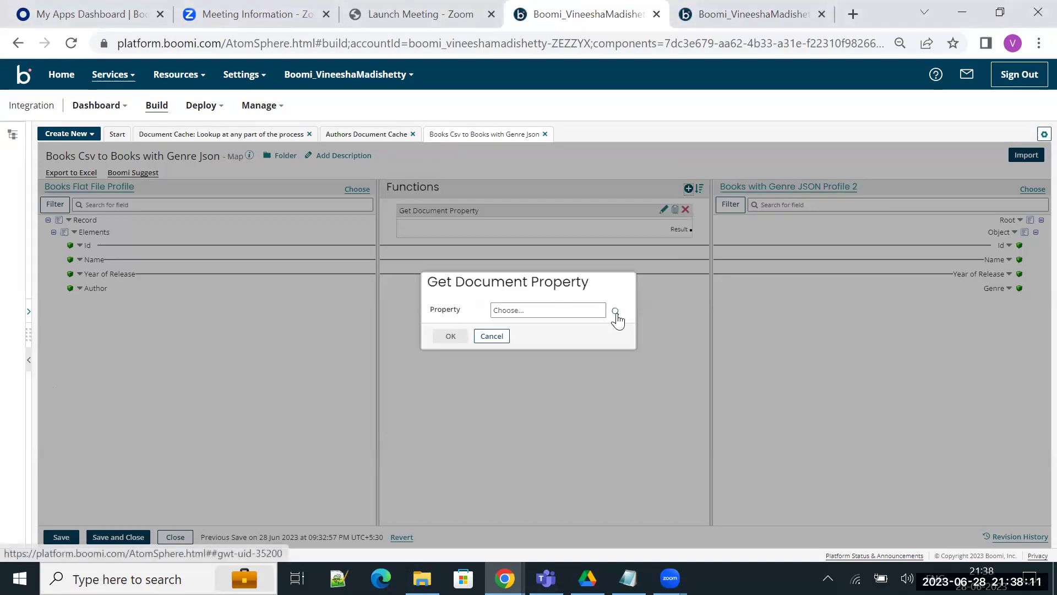
Set the Get Document Property function to read the Dynamic Document Property named GENRE.
click(616, 312)
click(532, 215)
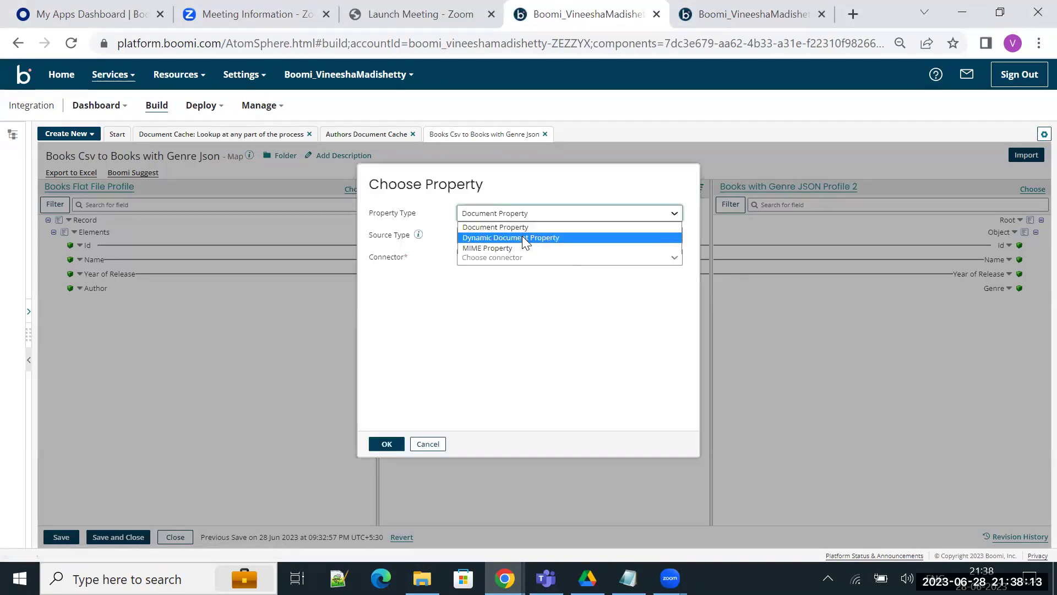
click(522, 237)
click(499, 235)
key(Caps_Lock)
text(GENRE)
key(Caps_Lock)
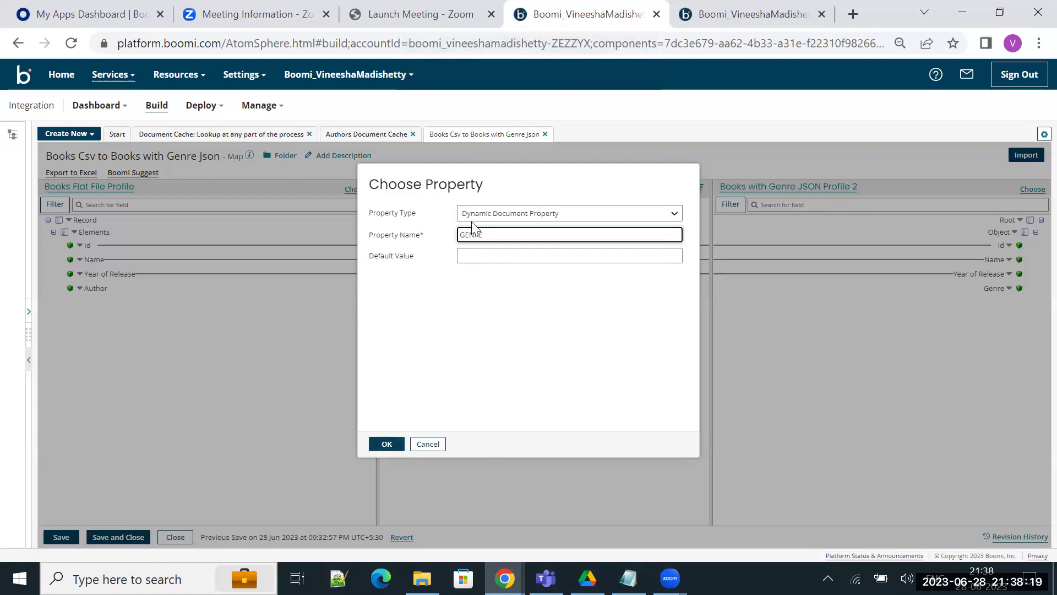
drag(491, 229, 448, 233)
click(387, 444)
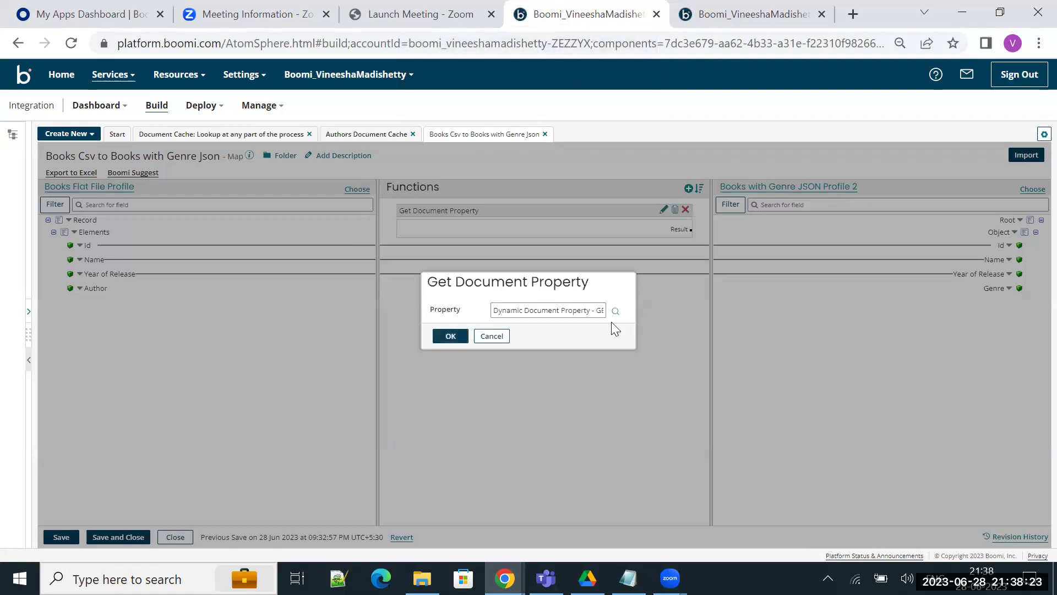
click(450, 336)
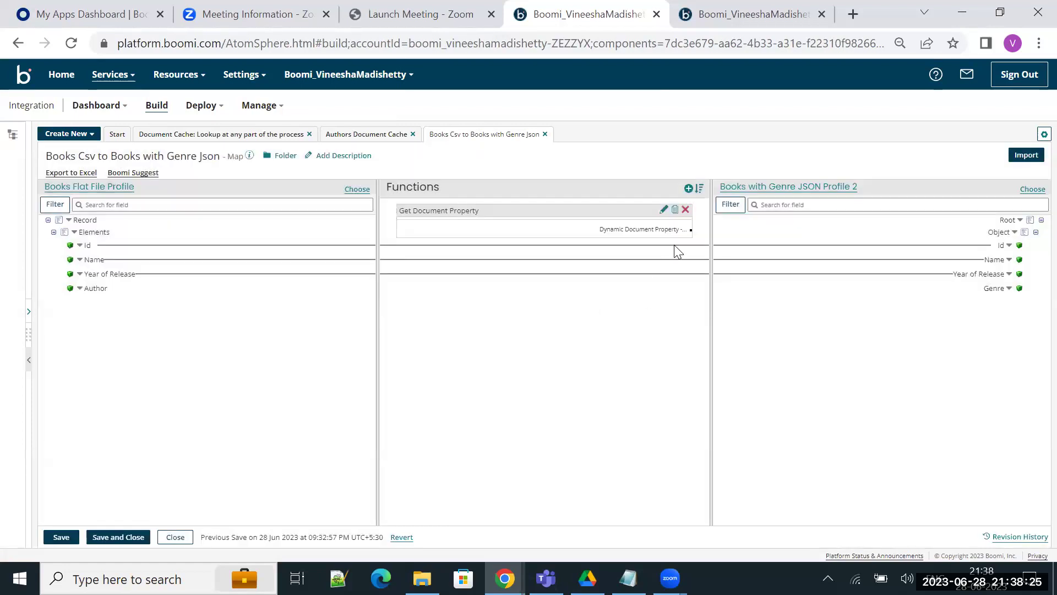
Map the Get Document Property output to the Genre field of the destination JSON profile and save the map.
drag(690, 229, 992, 293)
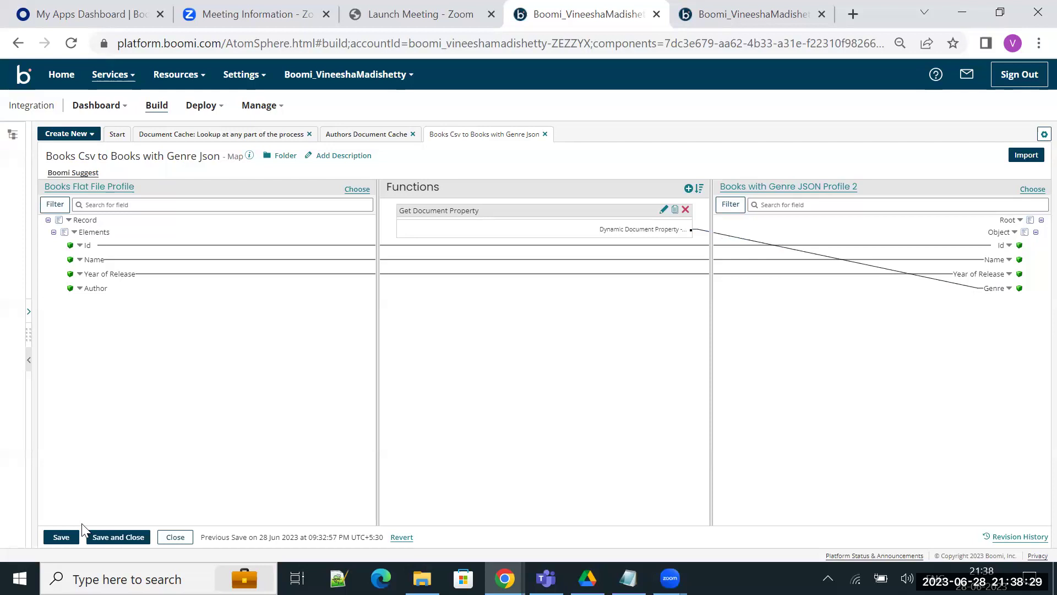
click(62, 536)
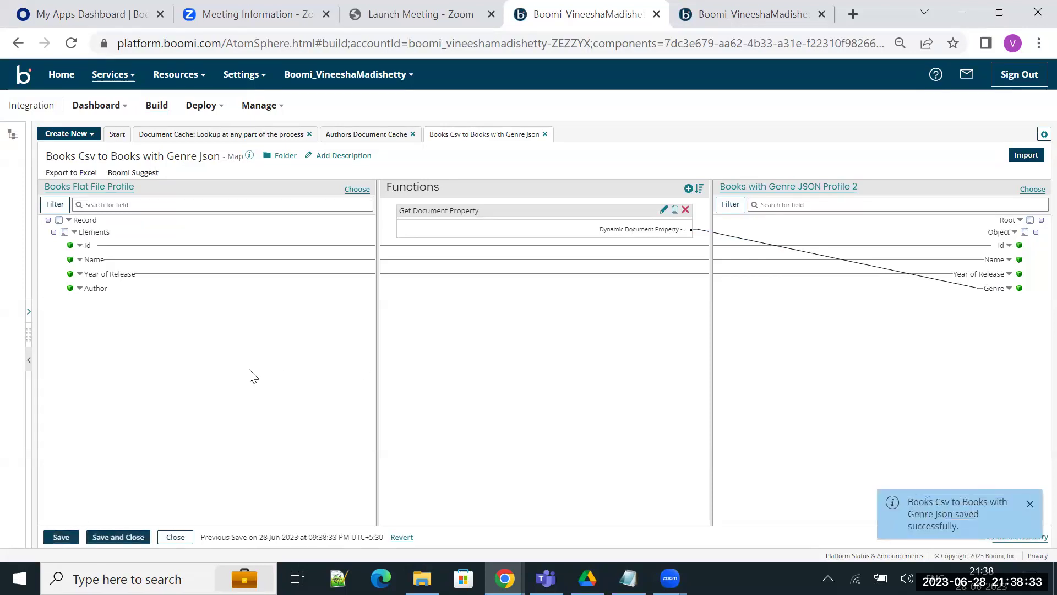
Return to the Document Cache lookup process, save it, and run it in test mode.
click(227, 134)
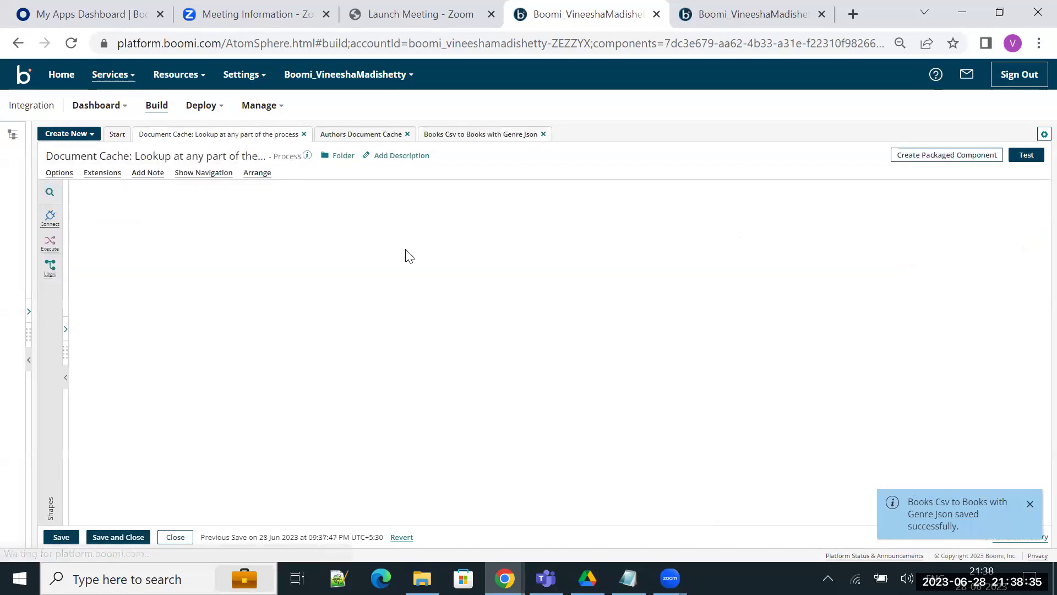
click(60, 538)
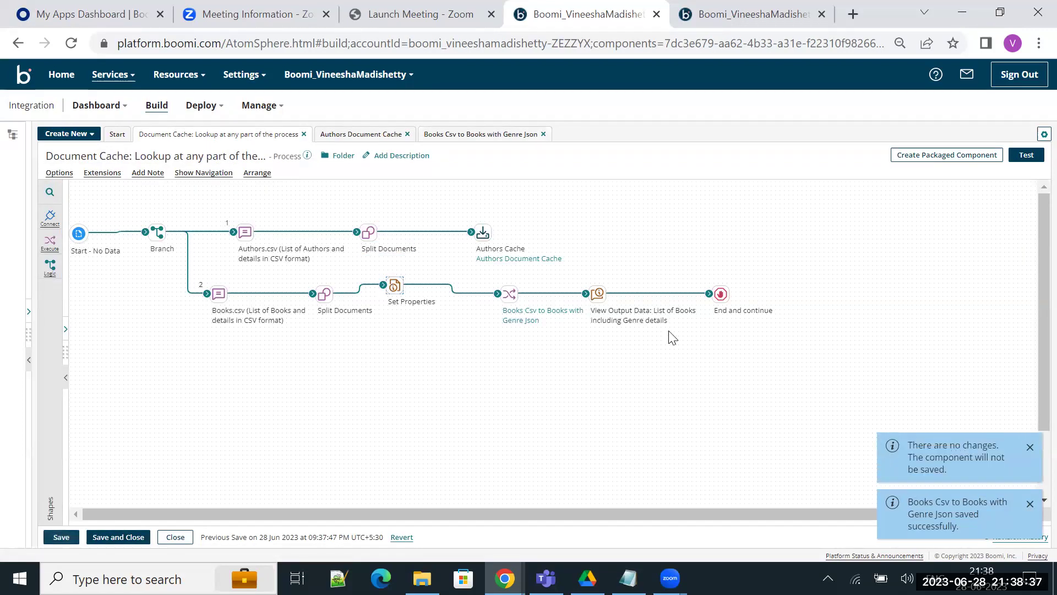
click(1023, 157)
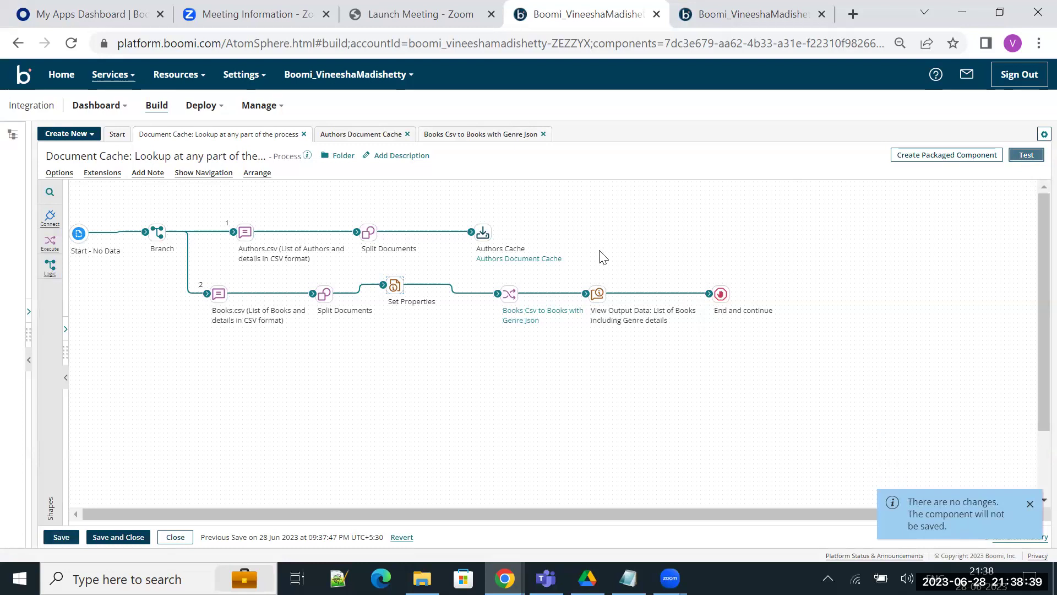
click(311, 217)
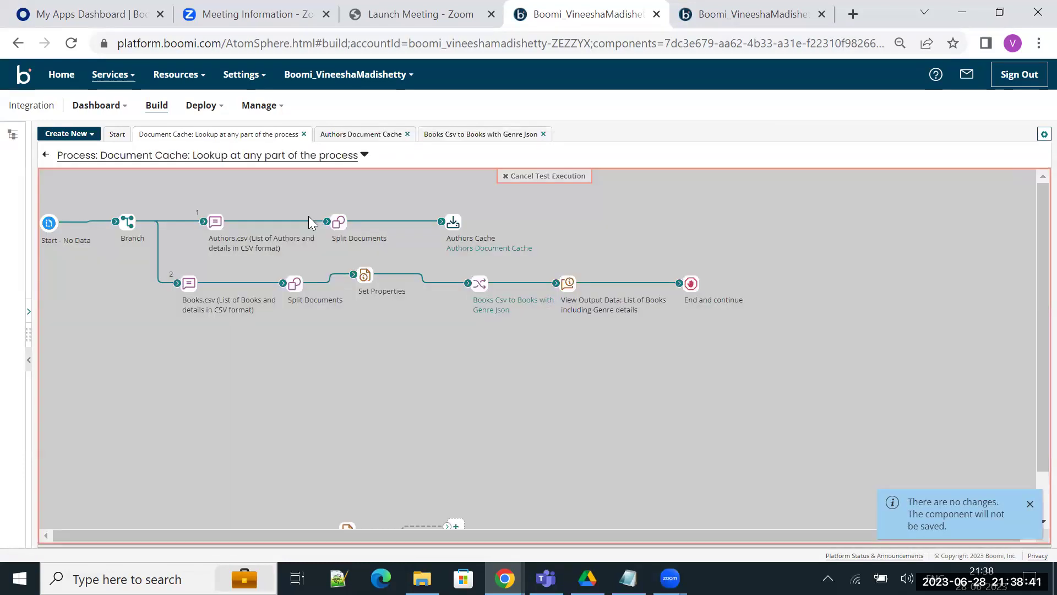
drag(173, 444, 176, 388)
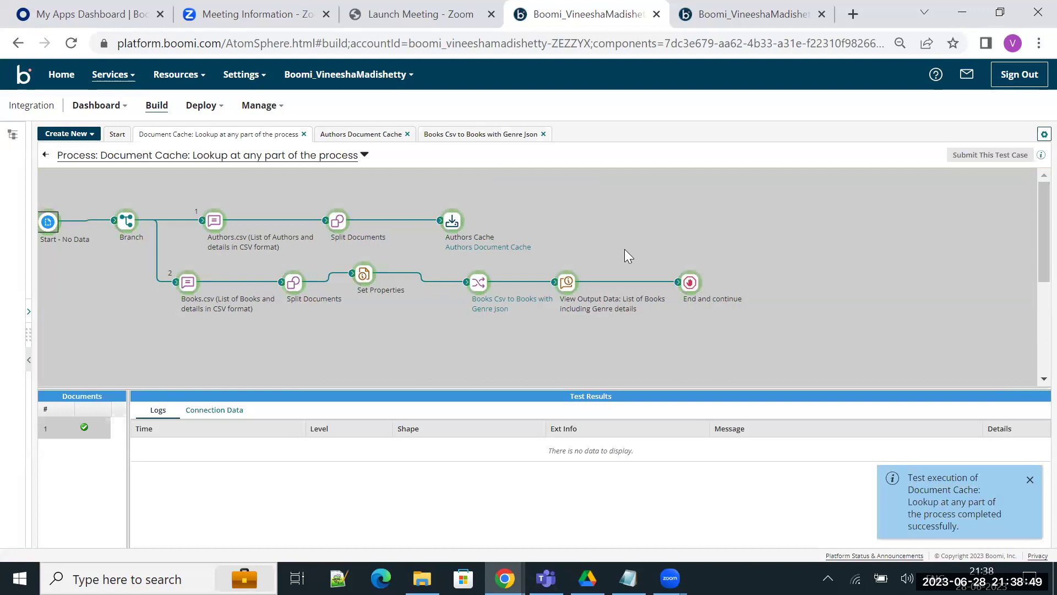
Review the test logs of the Set Properties shape and open the message holding the genre value retrieved by the cache lookup.
click(689, 285)
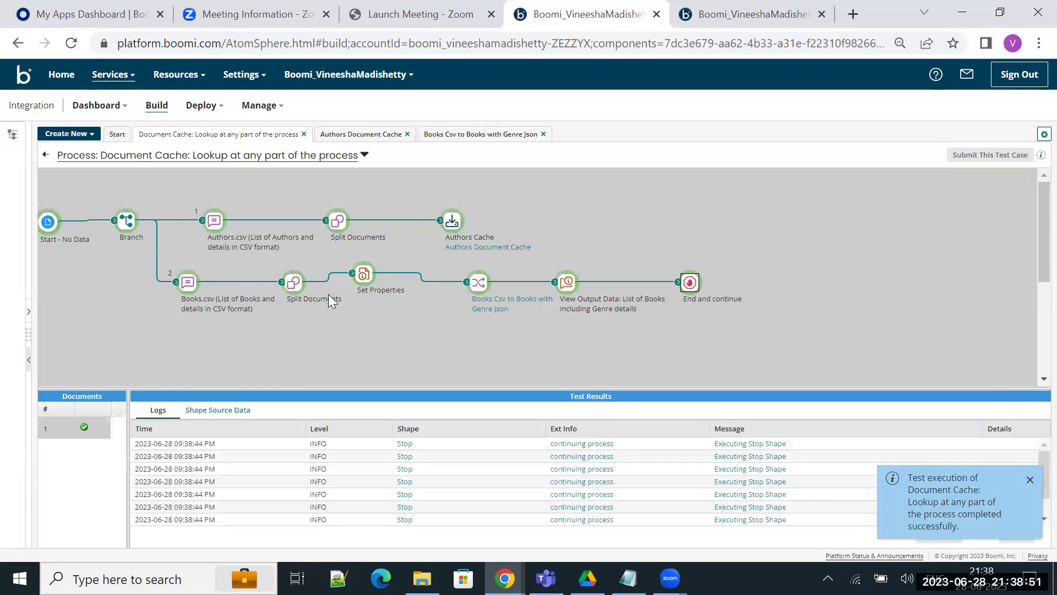
click(364, 272)
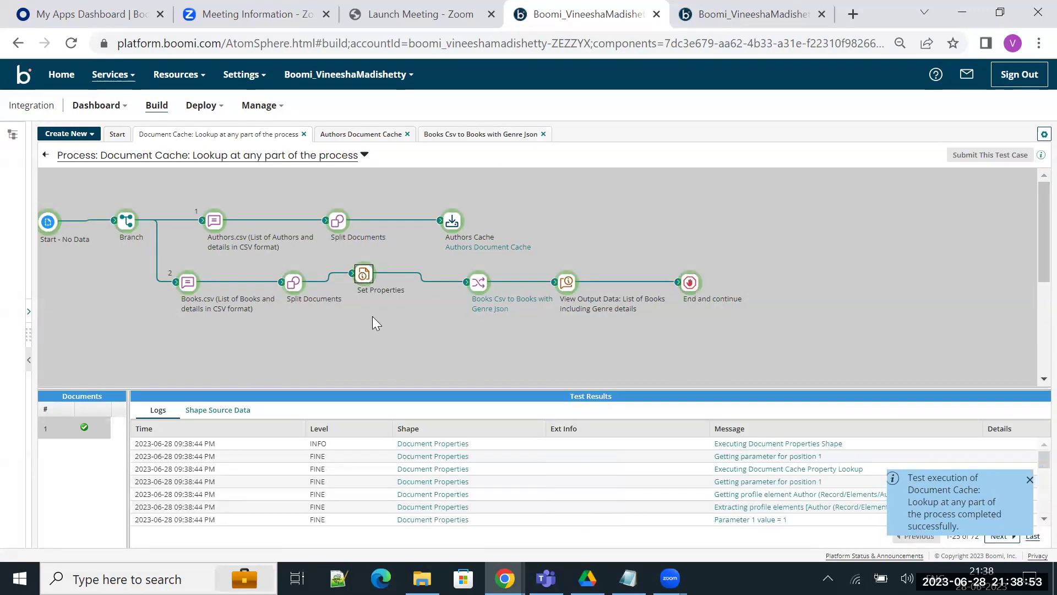
drag(241, 387, 246, 352)
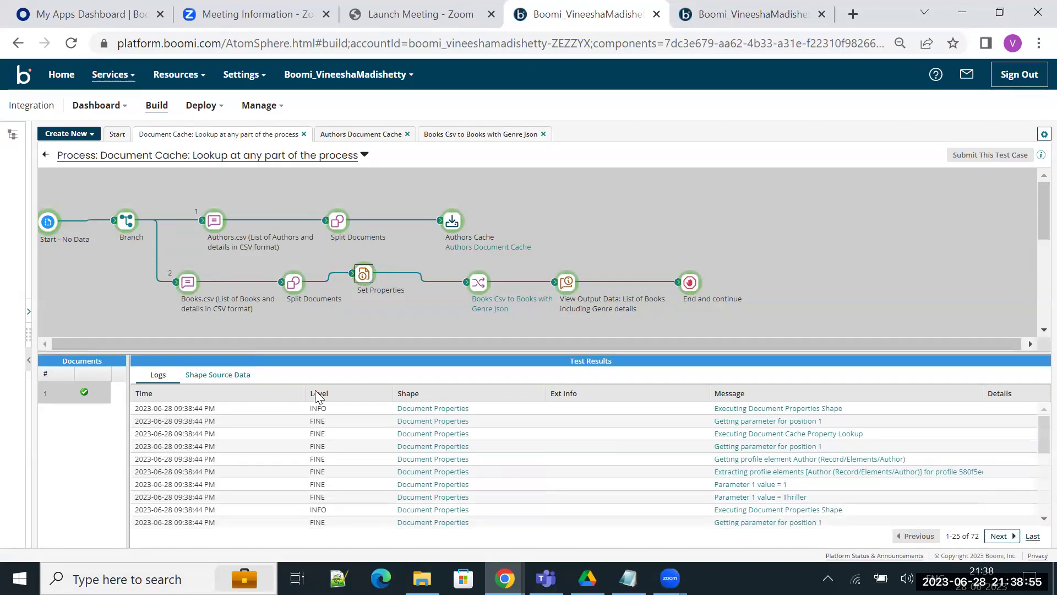
scroll(821, 465, down, 2)
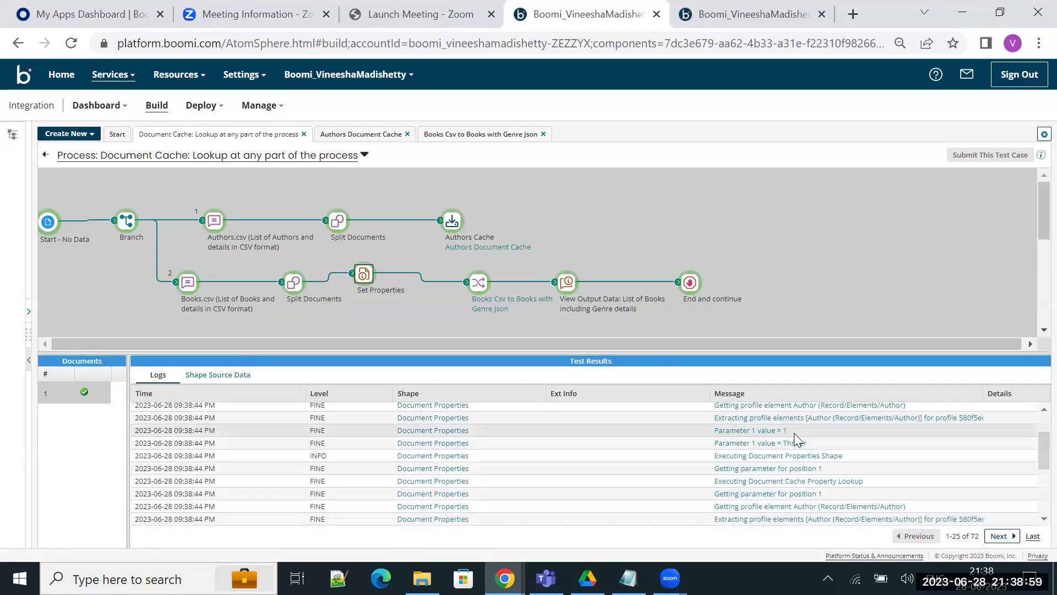
scroll(795, 433, up, 2)
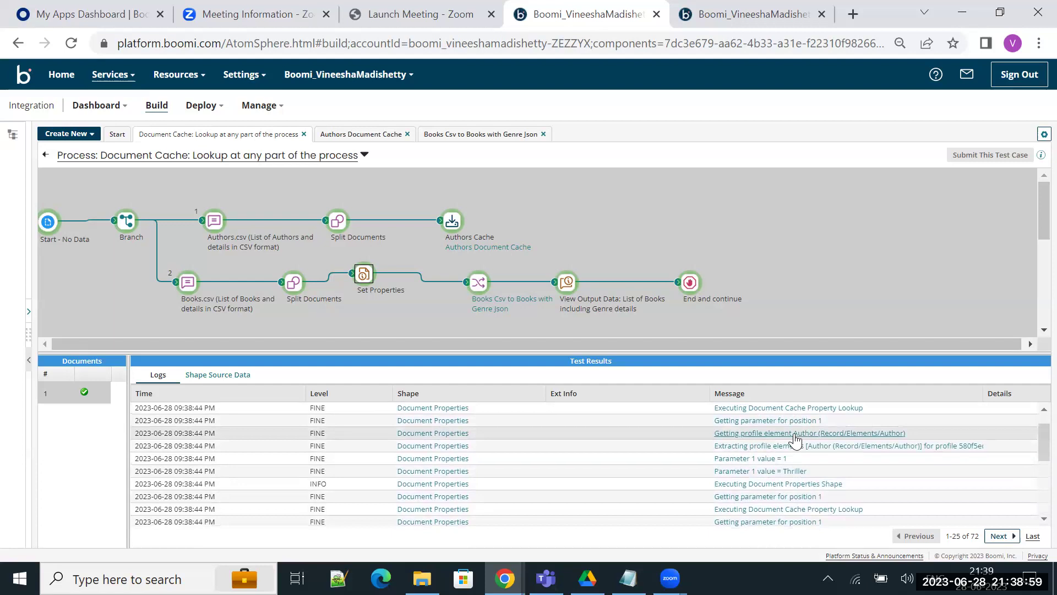
click(791, 473)
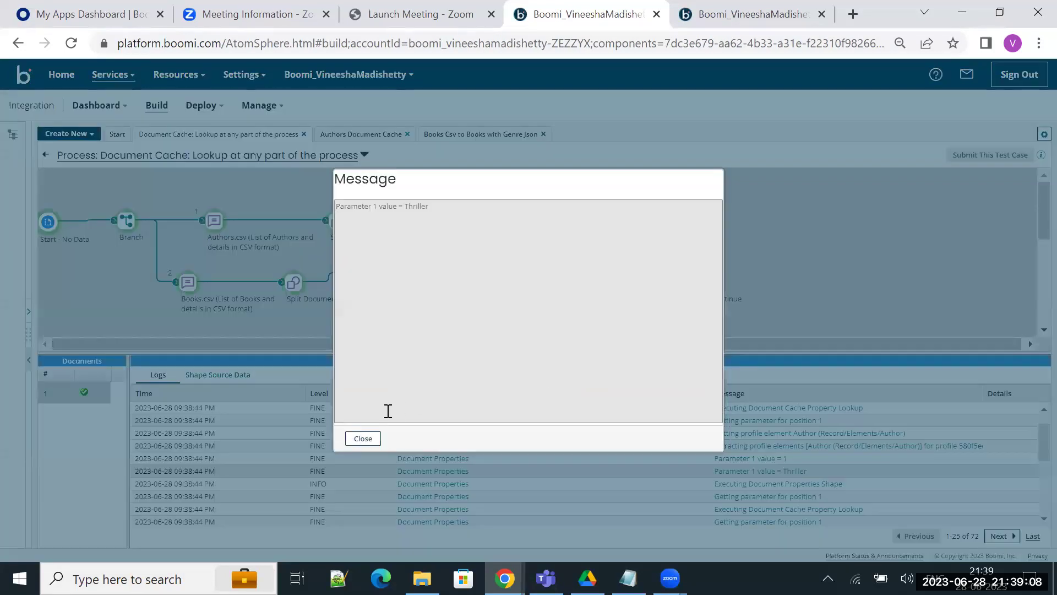
click(355, 440)
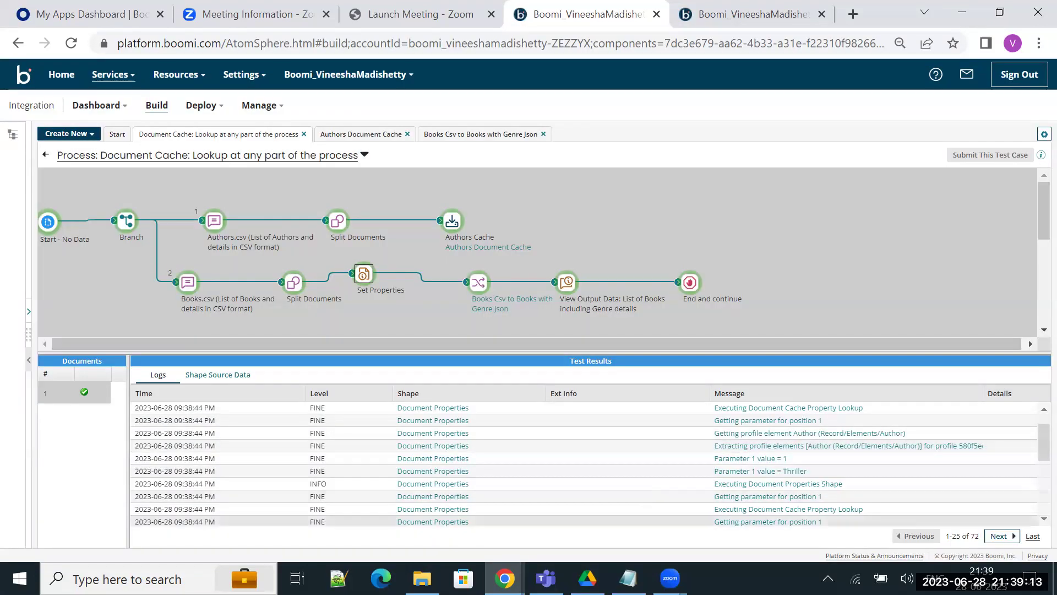
Switch to the BooksData file in Notepad and examine the Id, Year of Release and Genre values in the required JSON output.
mouse_move(628, 579)
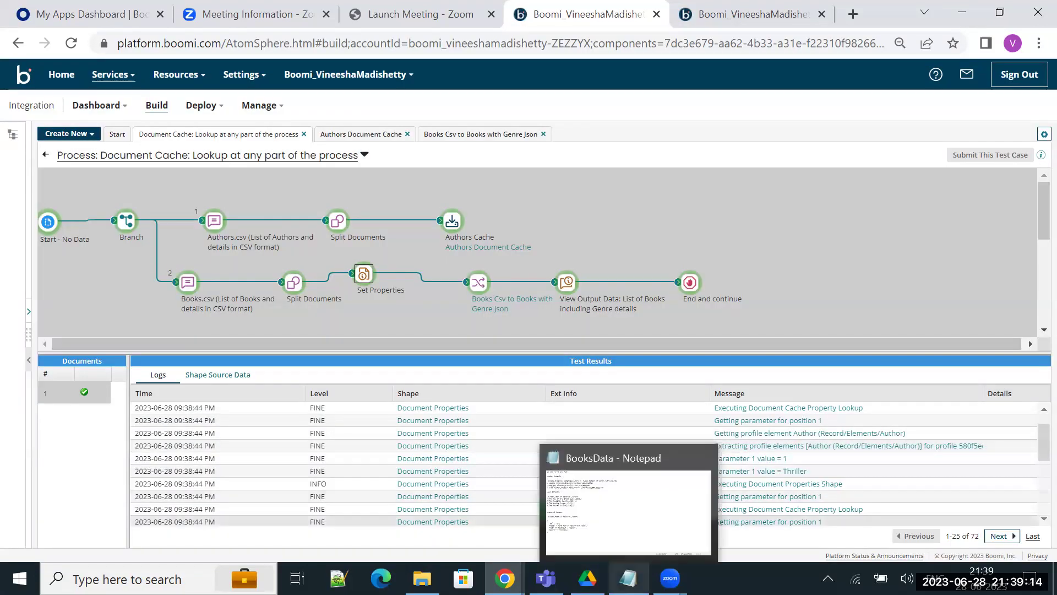
click(655, 492)
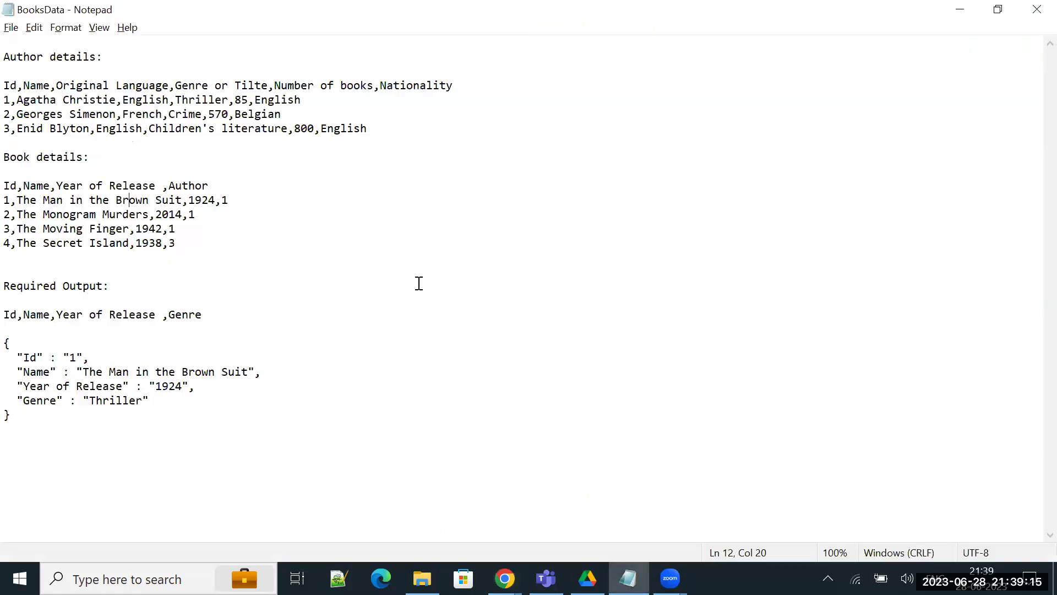
click(227, 200)
drag(9, 343, 52, 424)
click(154, 425)
mouse_move(69, 353)
mouse_down()
mouse_move(79, 358)
mouse_move(58, 357)
mouse_up()
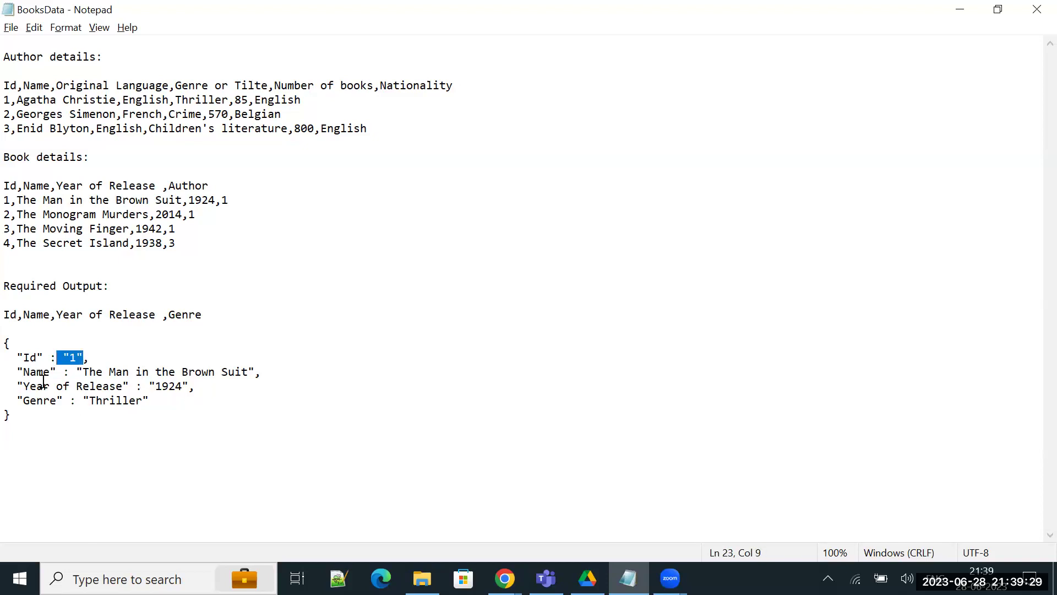
drag(150, 386, 196, 386)
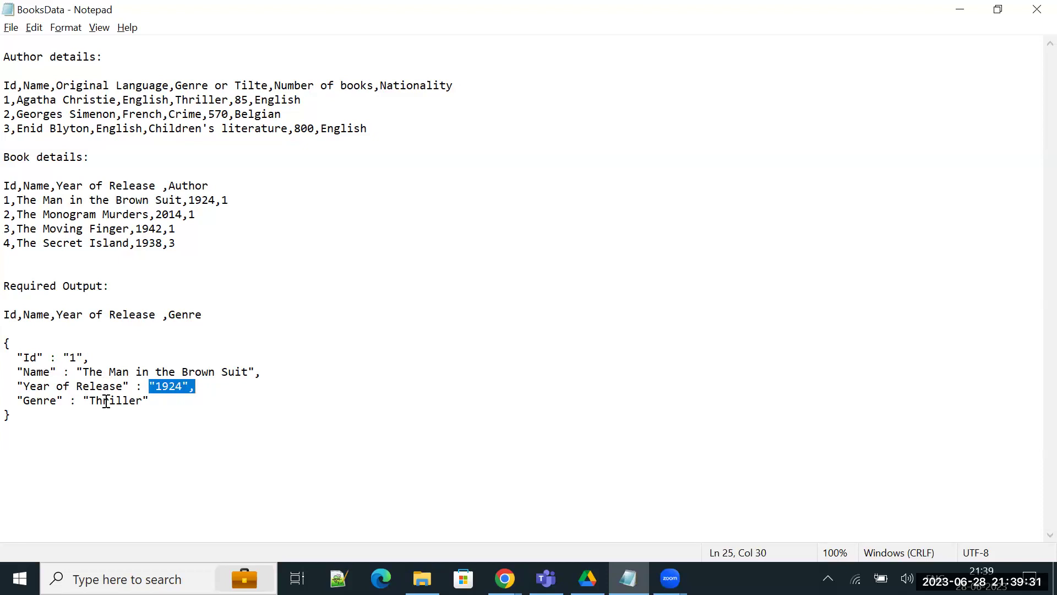
drag(83, 401, 148, 401)
Trace the author ID of The Man in the Brown Suit to the matching author's genre, and return to the Boomi process.
drag(237, 200, 8, 205)
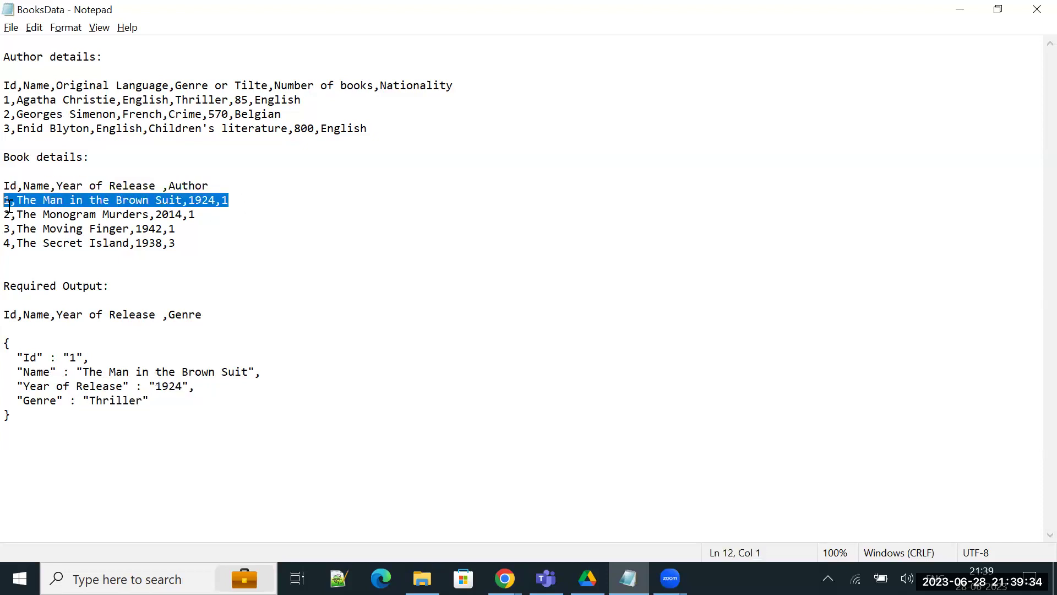
click(201, 199)
drag(225, 199, 235, 200)
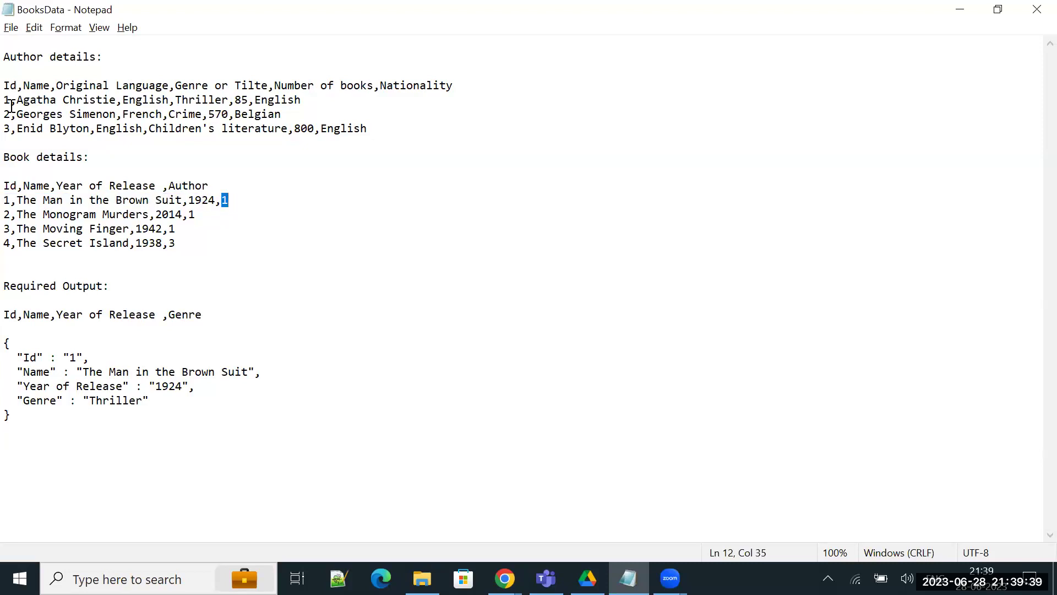
click(209, 98)
double_click(209, 98)
click(209, 97)
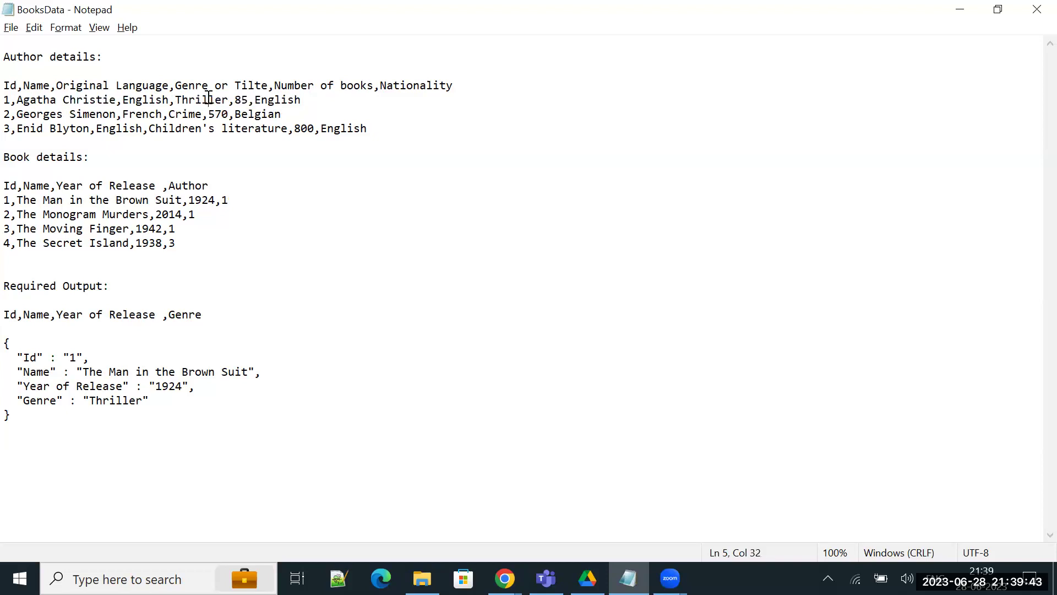
click(951, 12)
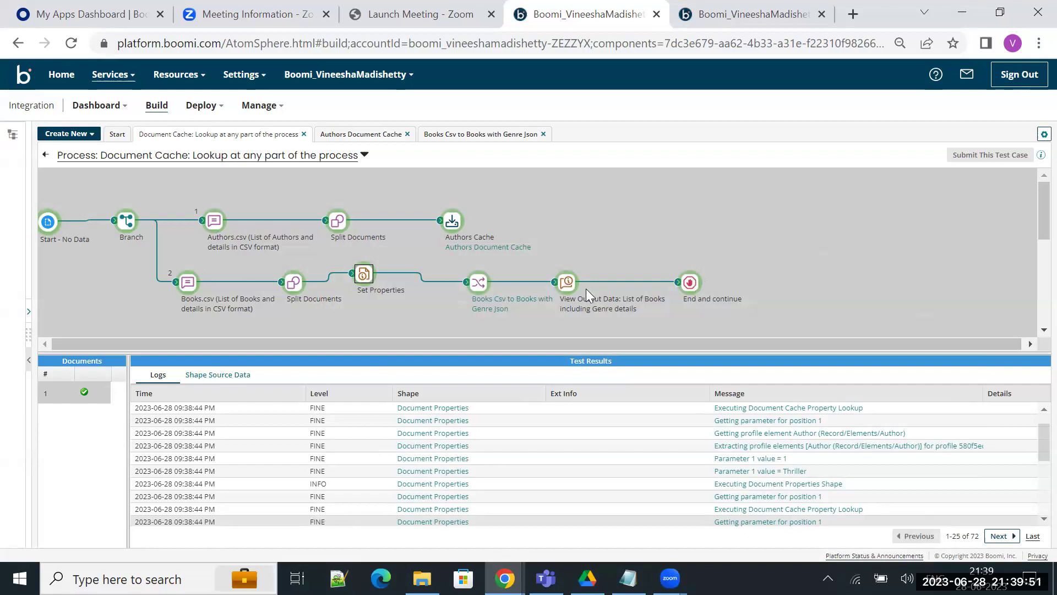
Check the first JSON document in the End and continue shape's source data, close the viewer, and look through the remaining documents.
click(234, 374)
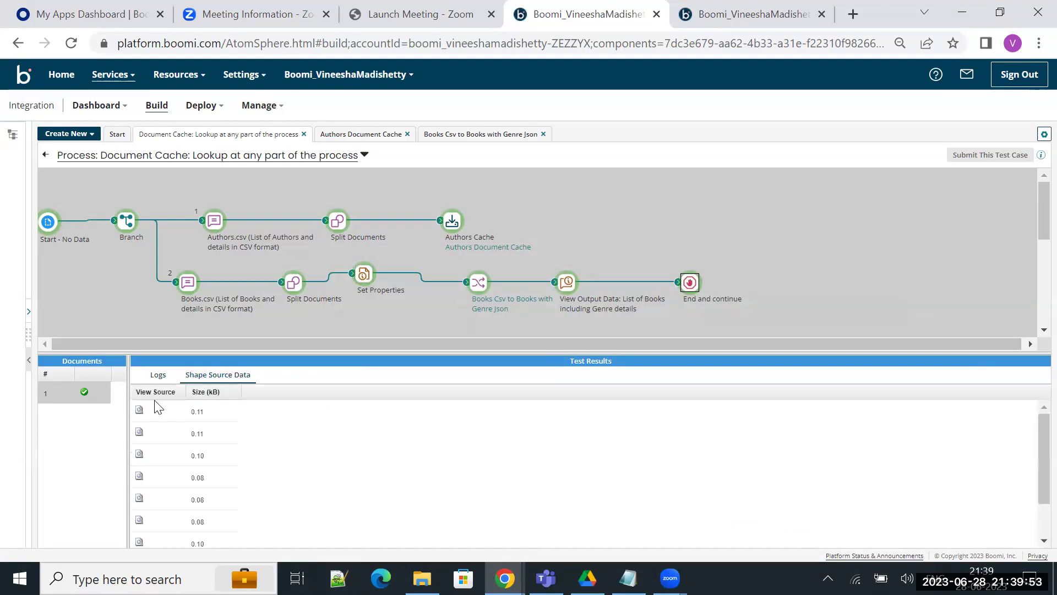
click(140, 411)
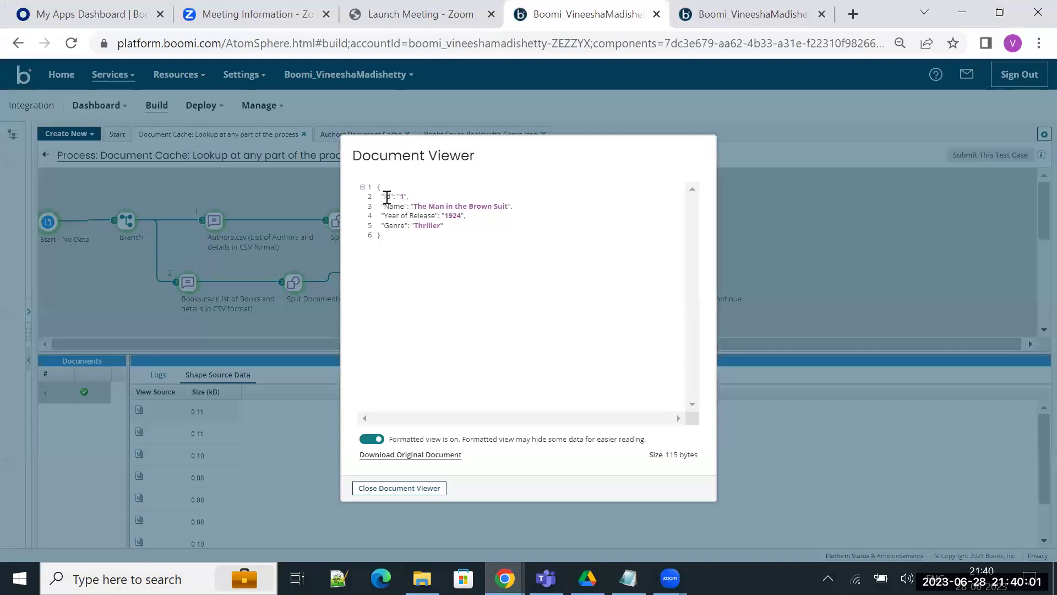
mouse_move(397, 196)
mouse_down()
mouse_move(423, 207)
mouse_move(407, 229)
mouse_move(379, 186)
mouse_up()
click(427, 251)
click(360, 488)
scroll(192, 484, down, 2)
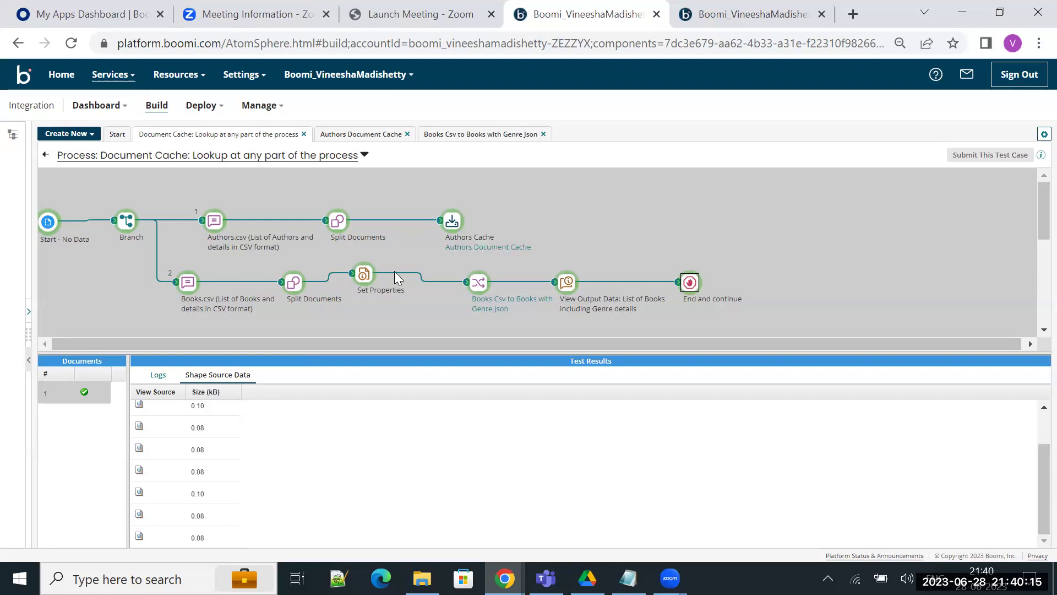
Display the source data of the Set Properties shape from the test run.
click(364, 275)
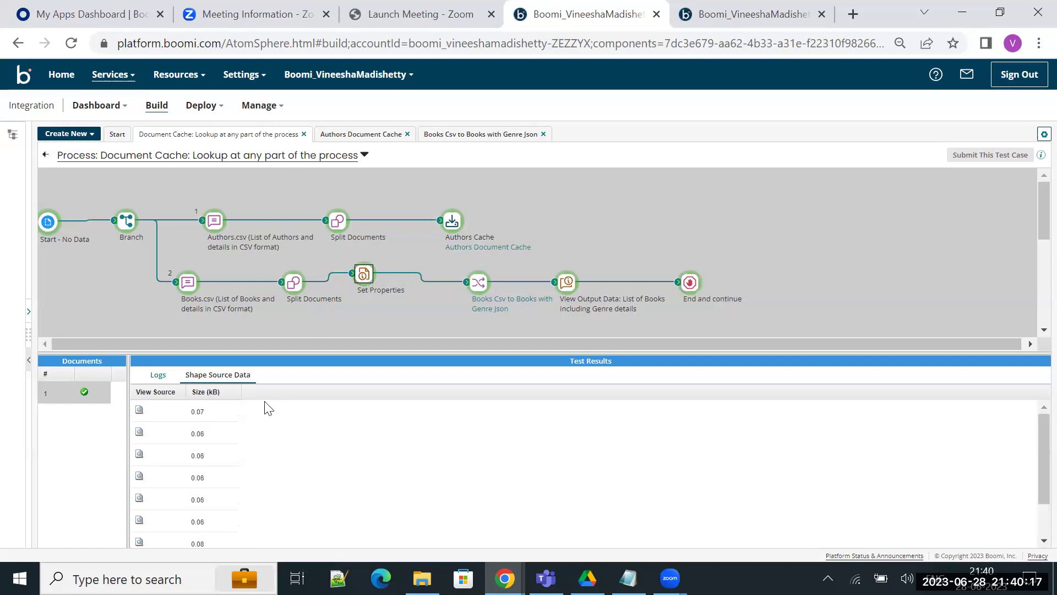